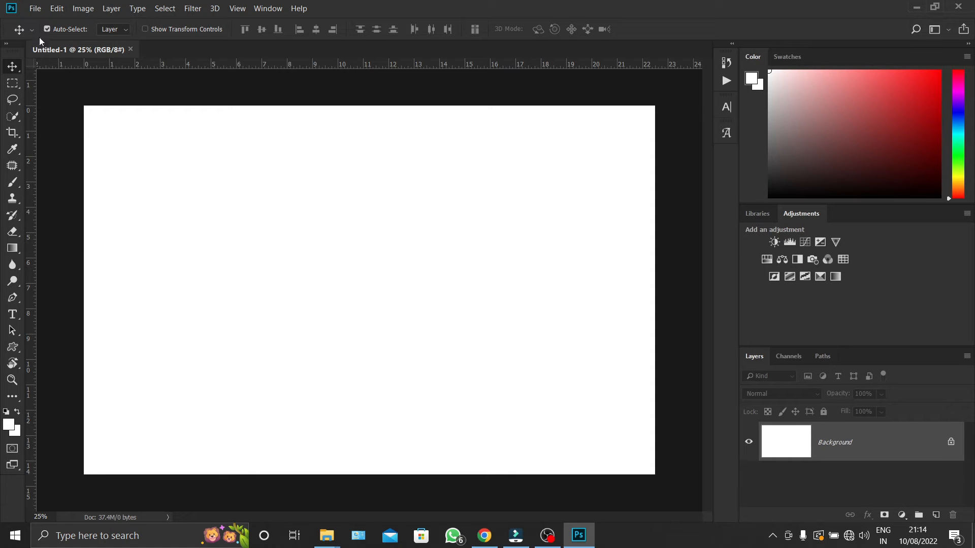
Browse from Downloads into the PHOTOSHOP image folder and its PHOTOSHOP subfolder to find an image to open
click(35, 9)
click(41, 32)
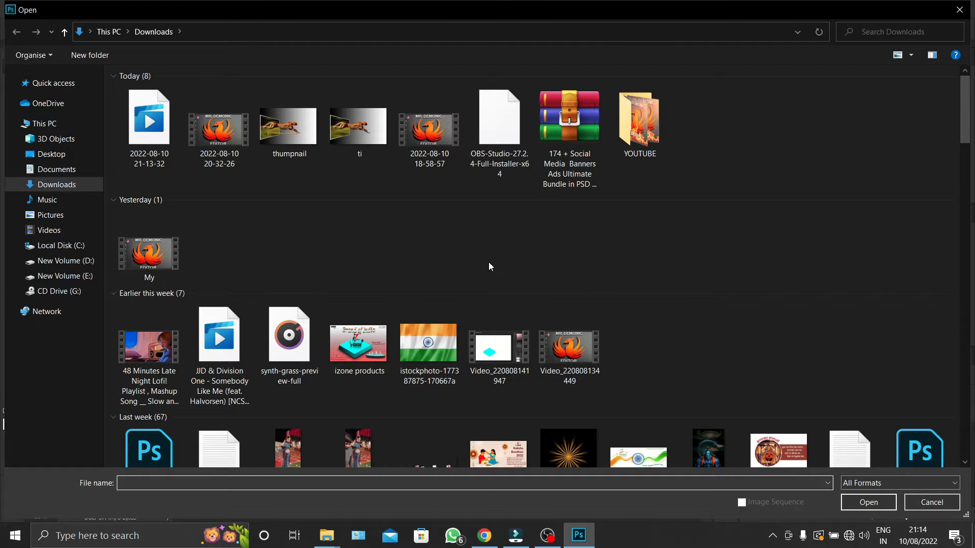
scroll(323, 242, down, 5)
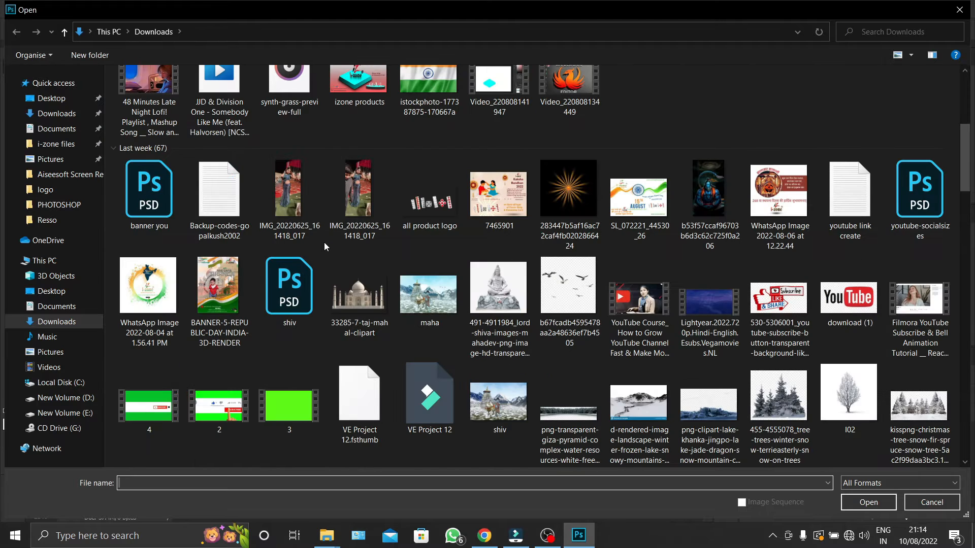
scroll(324, 242, down, 3)
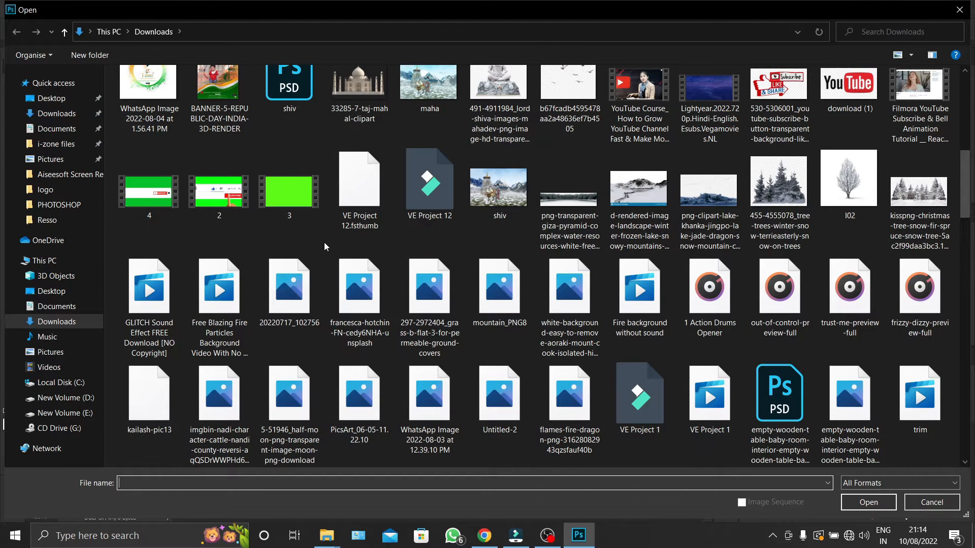
scroll(325, 246, down, 3)
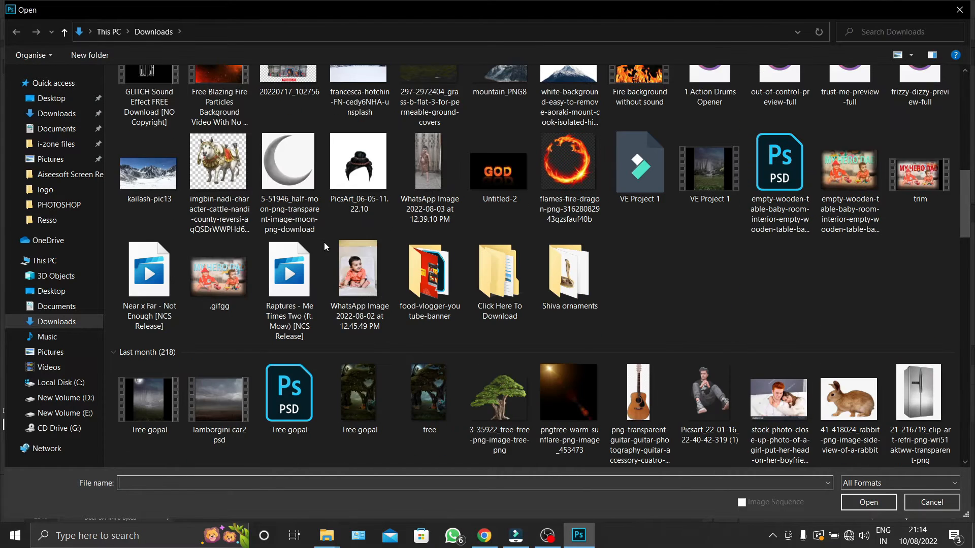
scroll(324, 243, down, 3)
scroll(324, 242, down, 3)
scroll(324, 242, down, 3)
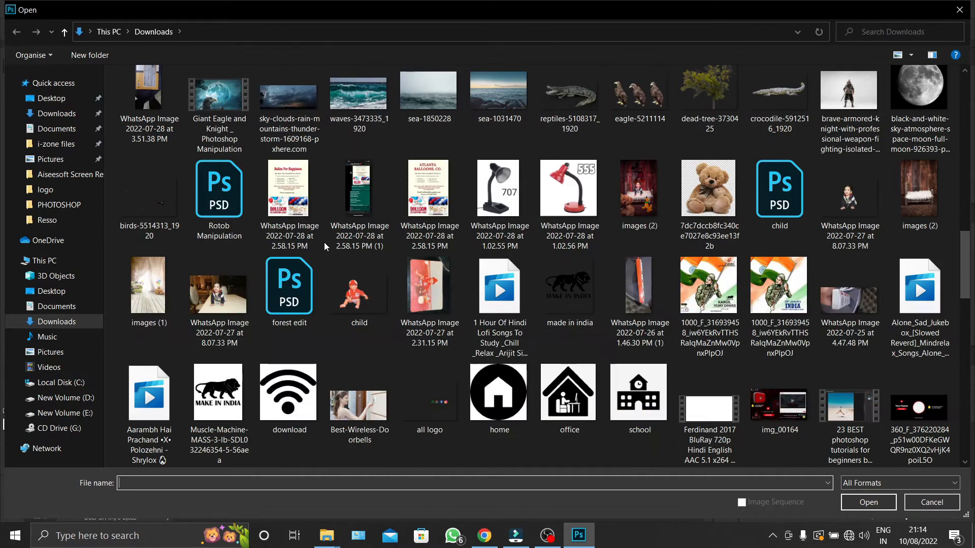
scroll(324, 242, down, 6)
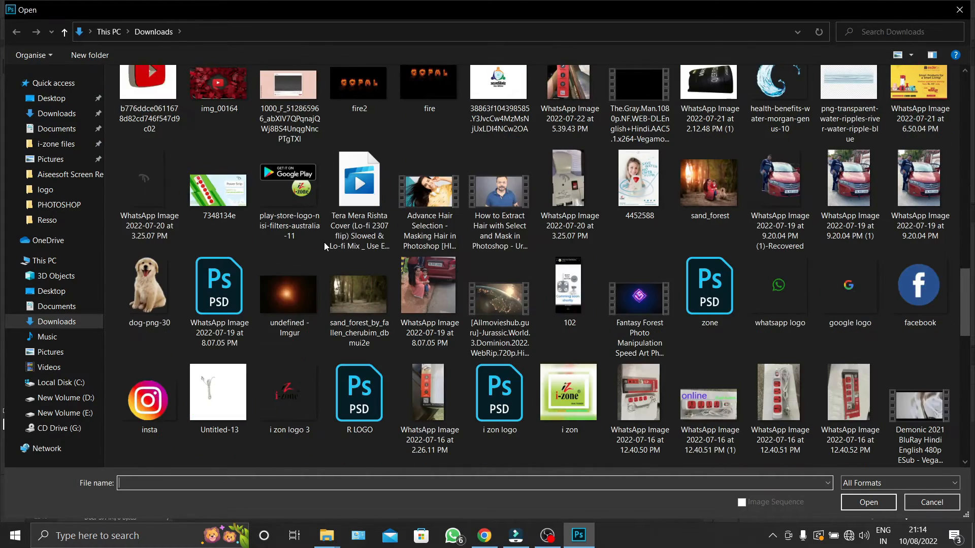
scroll(324, 242, down, 3)
scroll(324, 242, down, 6)
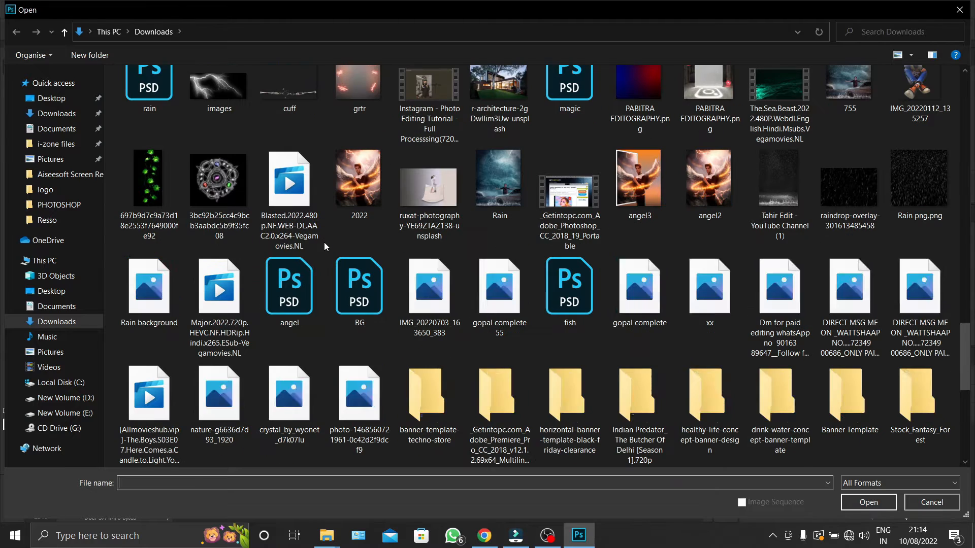
scroll(324, 242, down, 3)
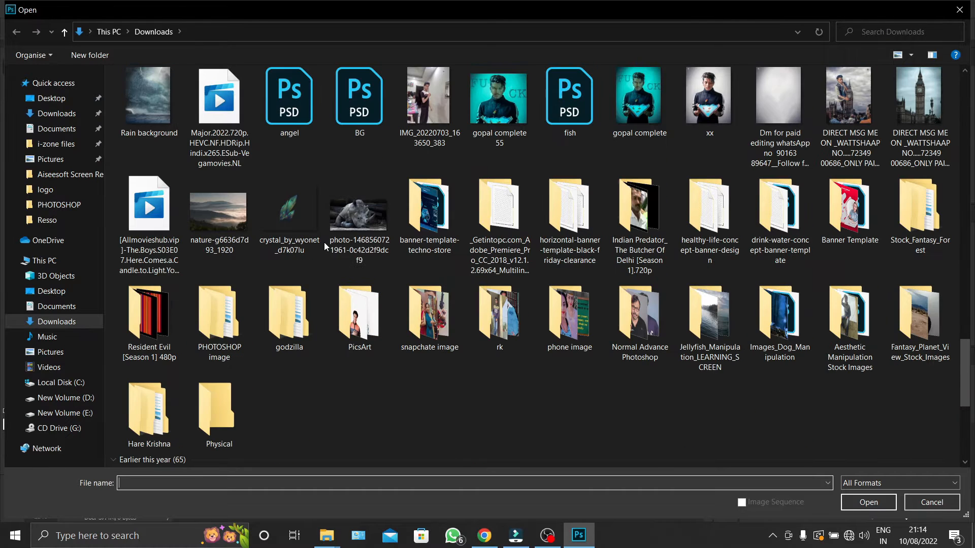
double_click(228, 323)
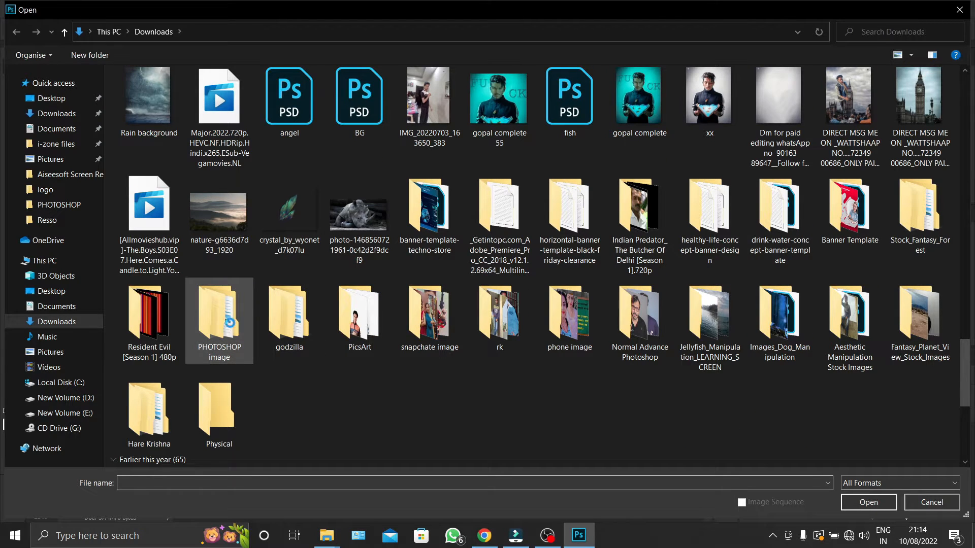
double_click(264, 95)
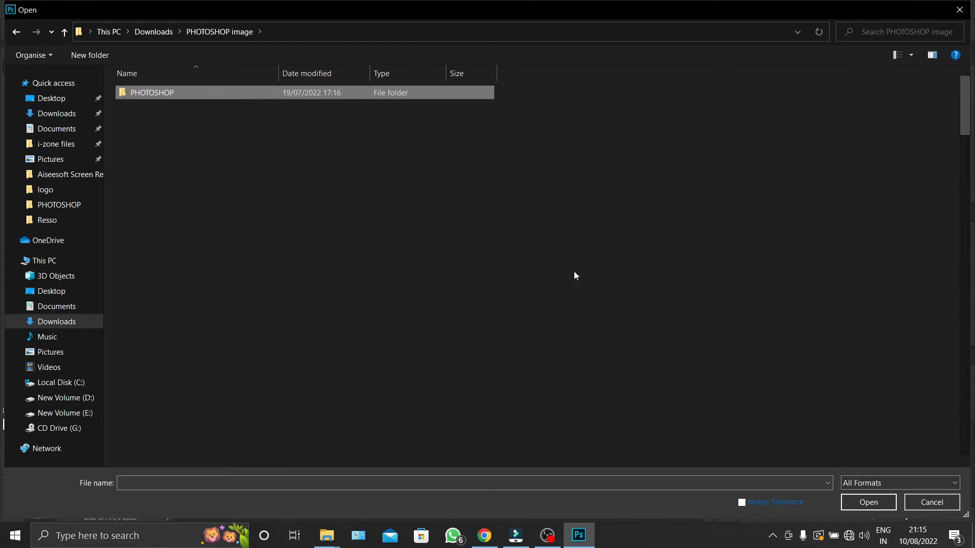
Open the running cheetah picture Wild Animal (11) from the PHOTOSHOP folder
scroll(588, 278, down, 15)
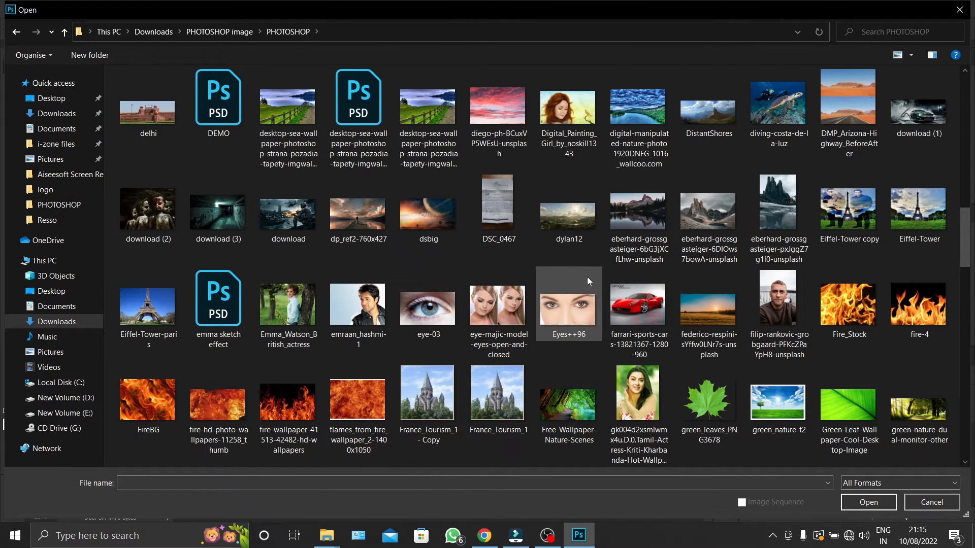
scroll(587, 279, down, 5)
scroll(305, 336, down, 5)
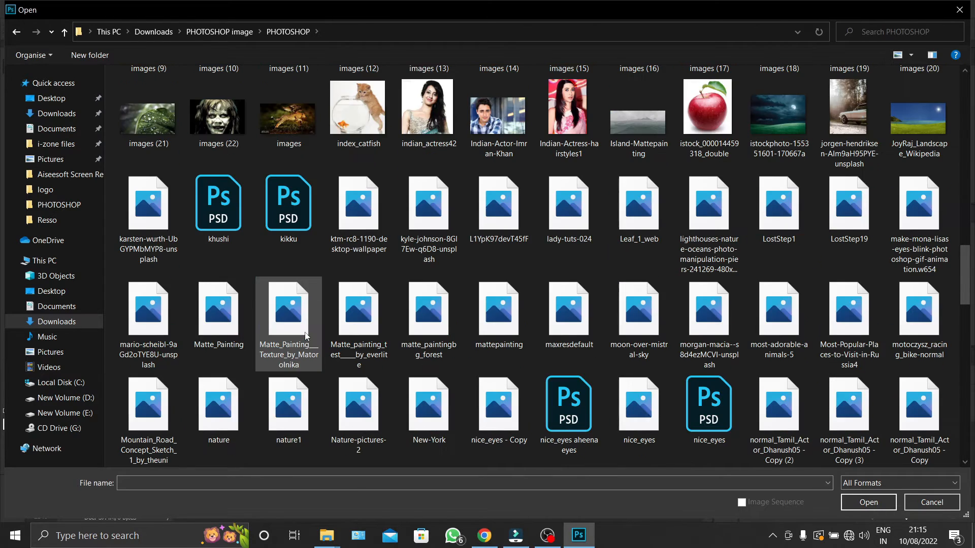
scroll(305, 336, down, 5)
scroll(305, 336, down, 5)
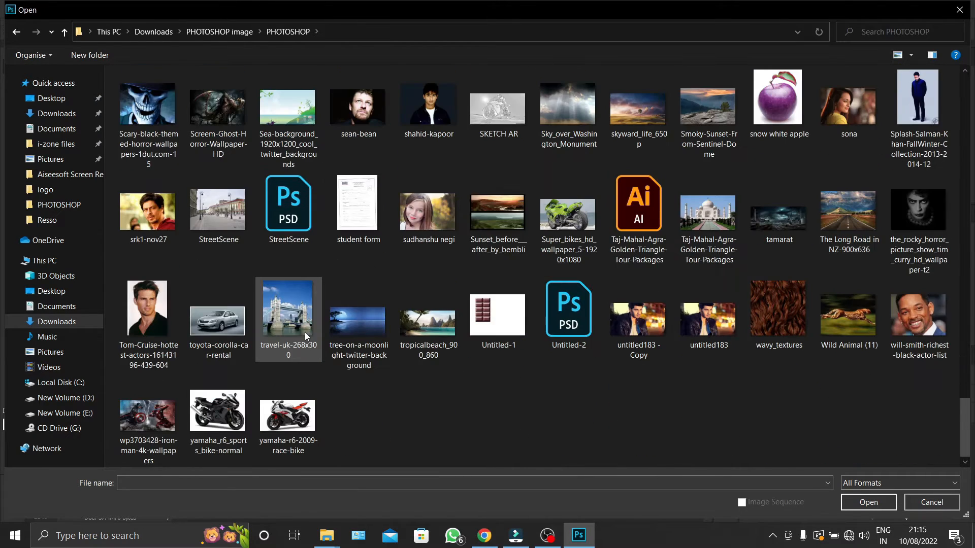
click(846, 345)
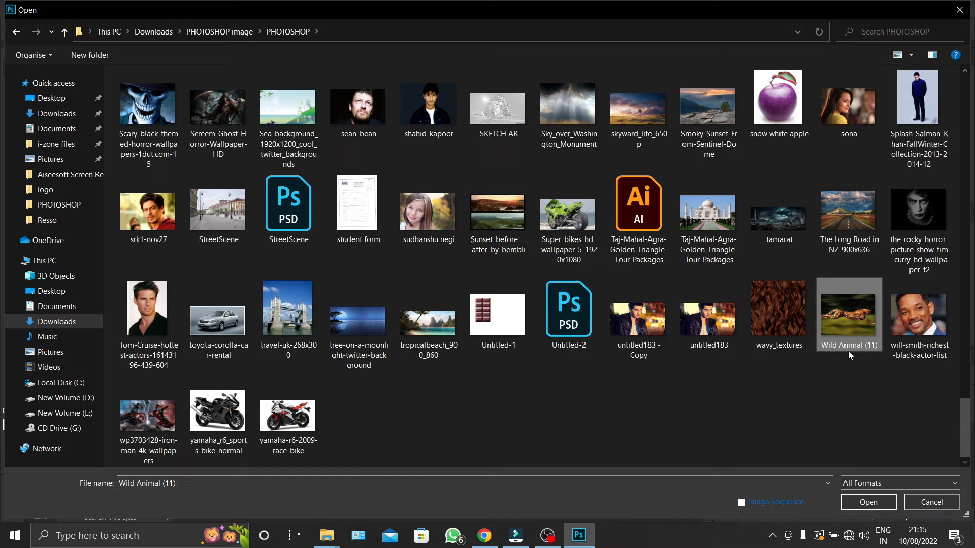
click(872, 503)
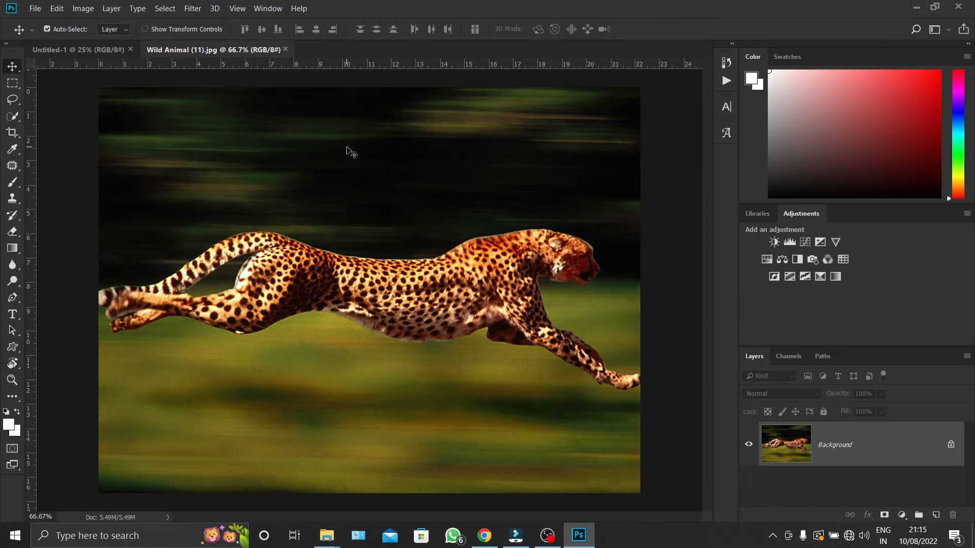
Copy the entire cheetah image and paste it into the Untitled-1 document as a new layer
key(ctrl+a)
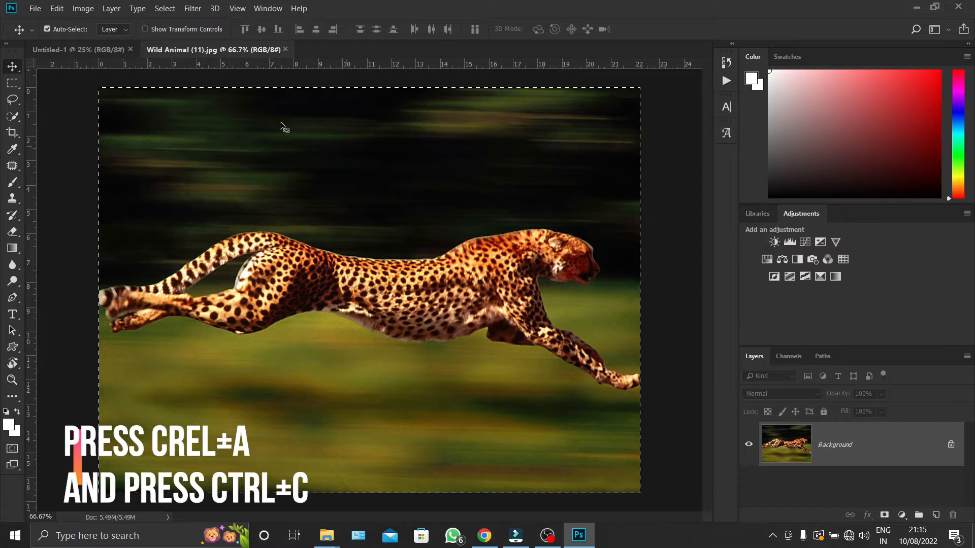
click(103, 51)
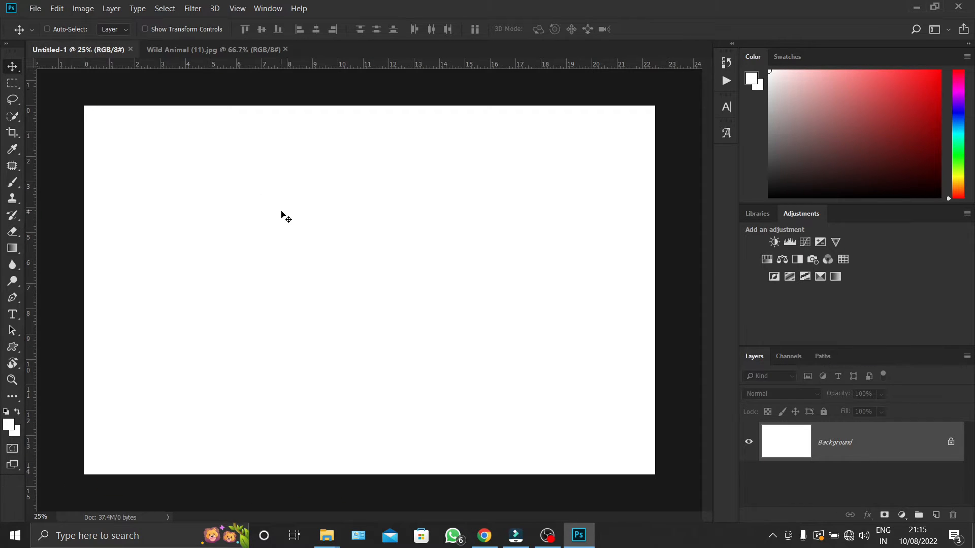
key(ctrl+v)
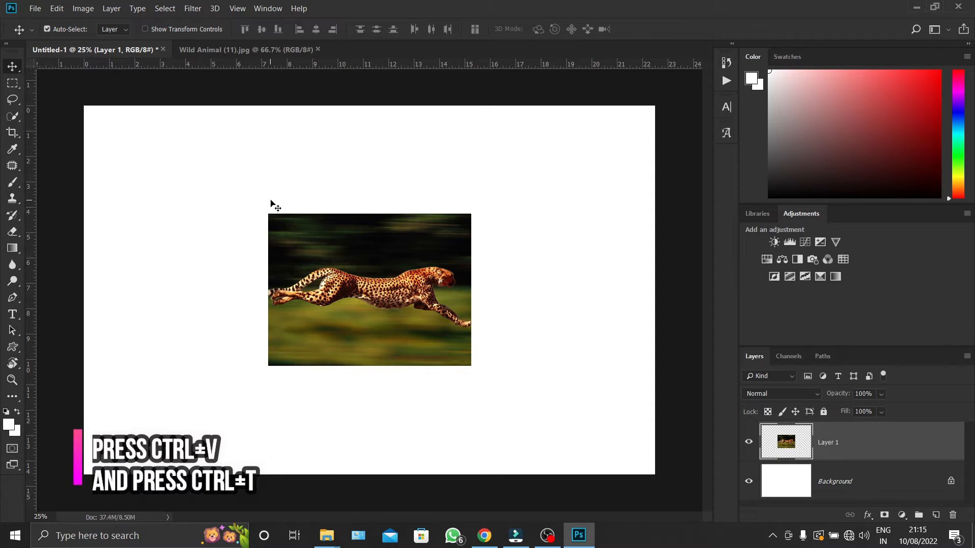
Scale the pasted cheetah layer proportionally from its center to about 217.6% and move it flush with the canvas's left edge
key(ctrl)
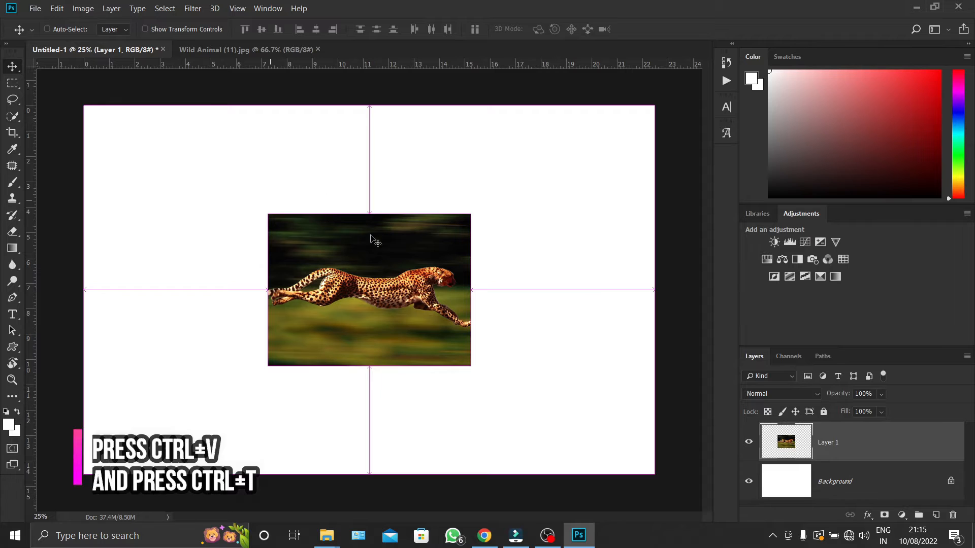
key(ctrl+t)
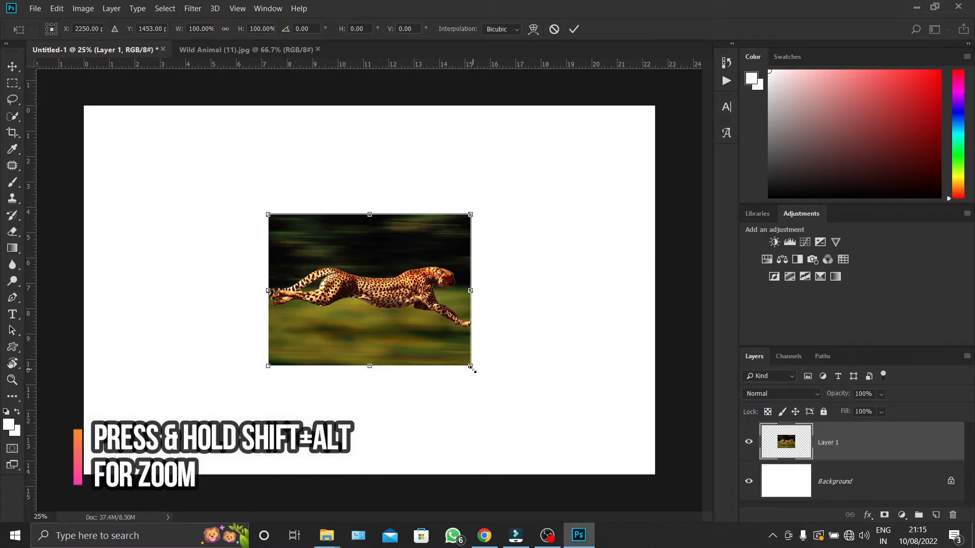
drag(493, 406, 584, 470)
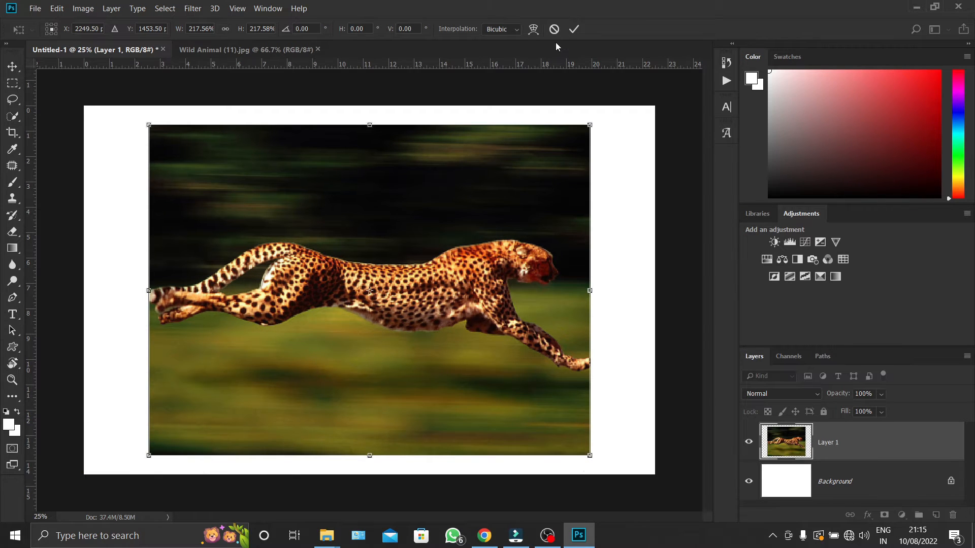
key(Return)
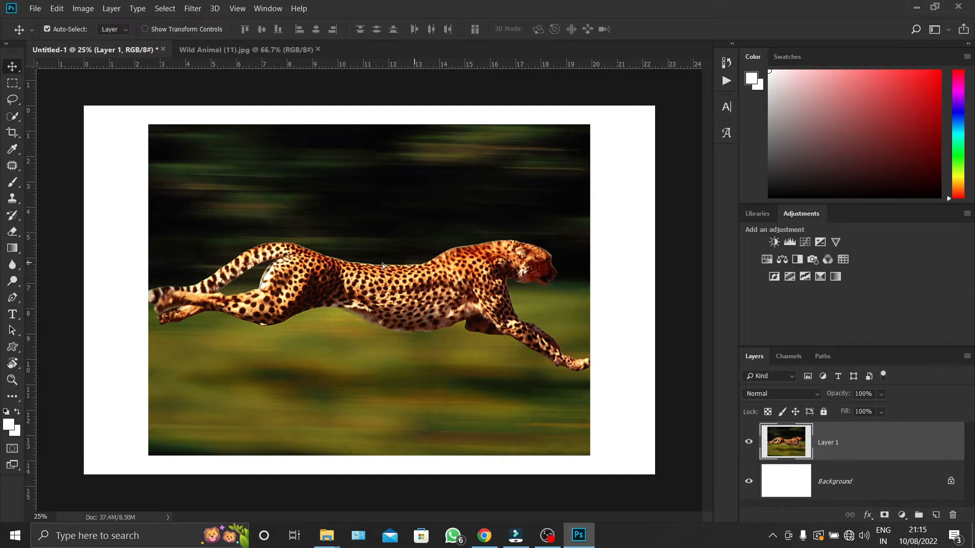
mouse_move(382, 264)
mouse_down()
mouse_move(305, 268)
mouse_move(465, 276)
mouse_move(397, 251)
mouse_move(401, 261)
mouse_up()
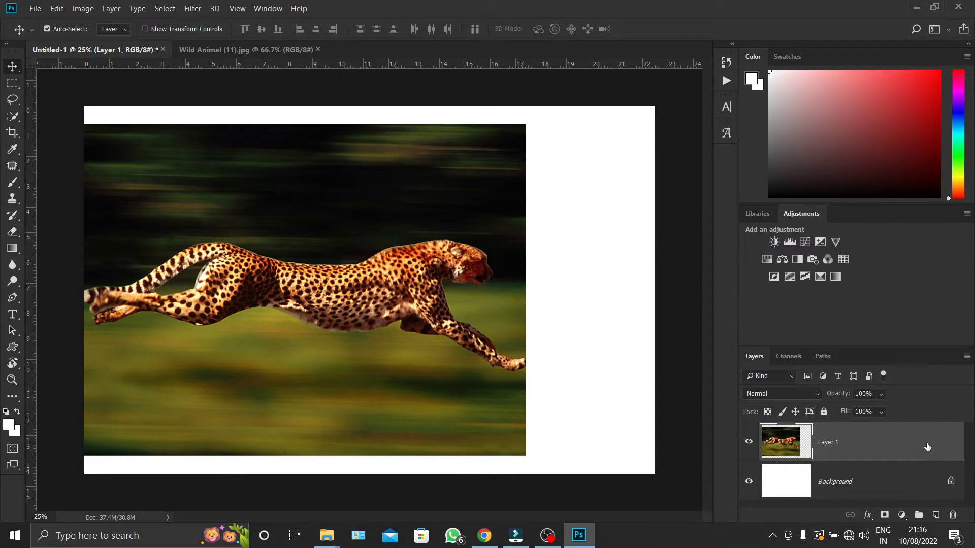
Duplicate the cheetah layer Layer 1 and hide the duplicate
drag(926, 446, 938, 510)
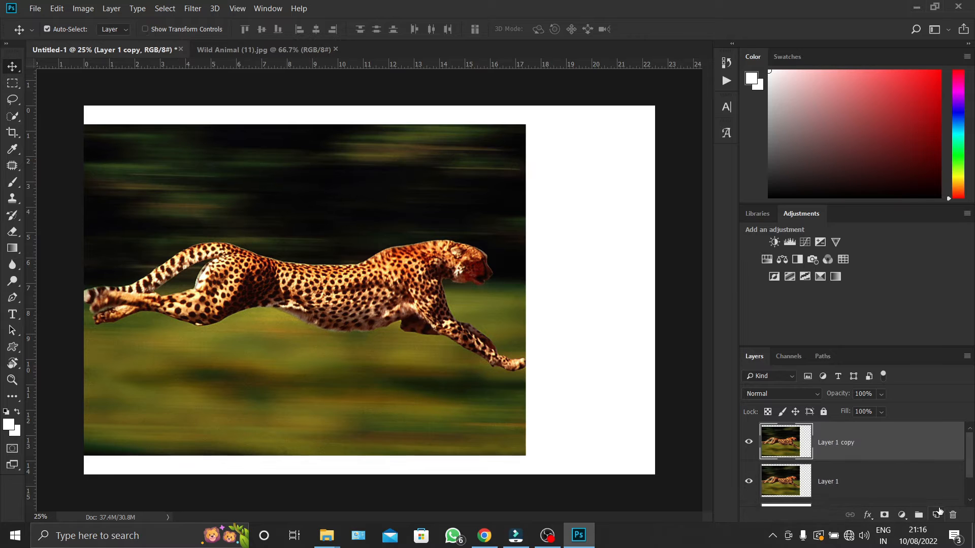
click(750, 442)
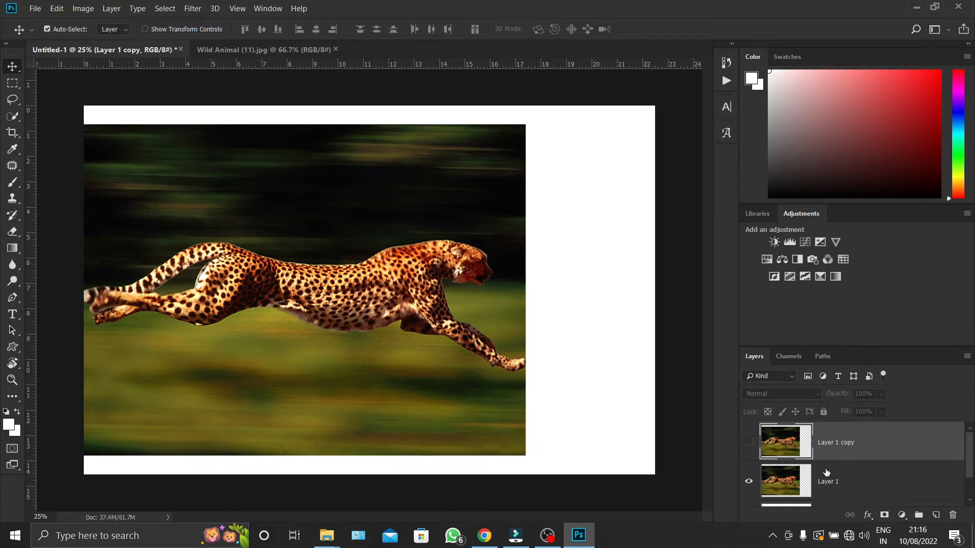
Add an empty layer above Layer 1 and draw a rectangular selection about 10.18 by 10.28 in over the cheetah's rear half
click(849, 483)
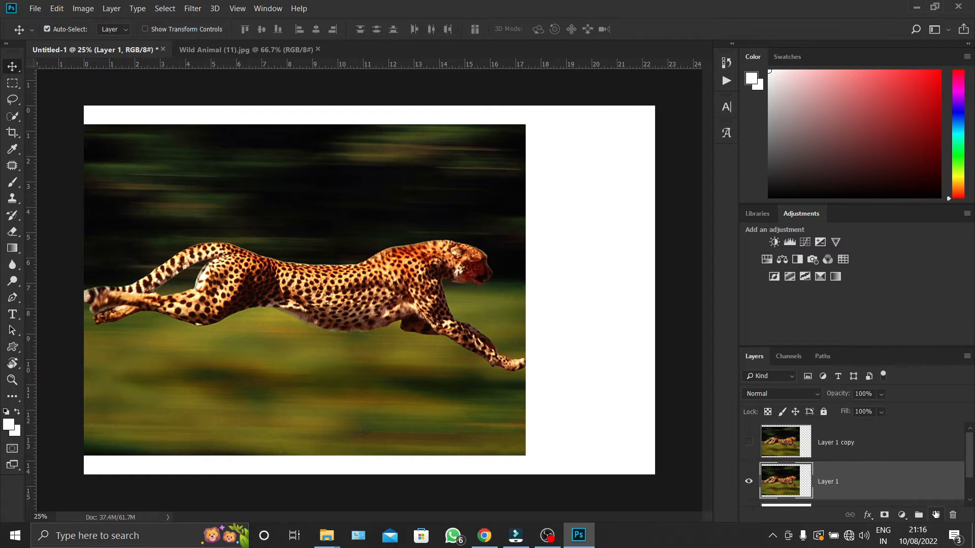
click(936, 516)
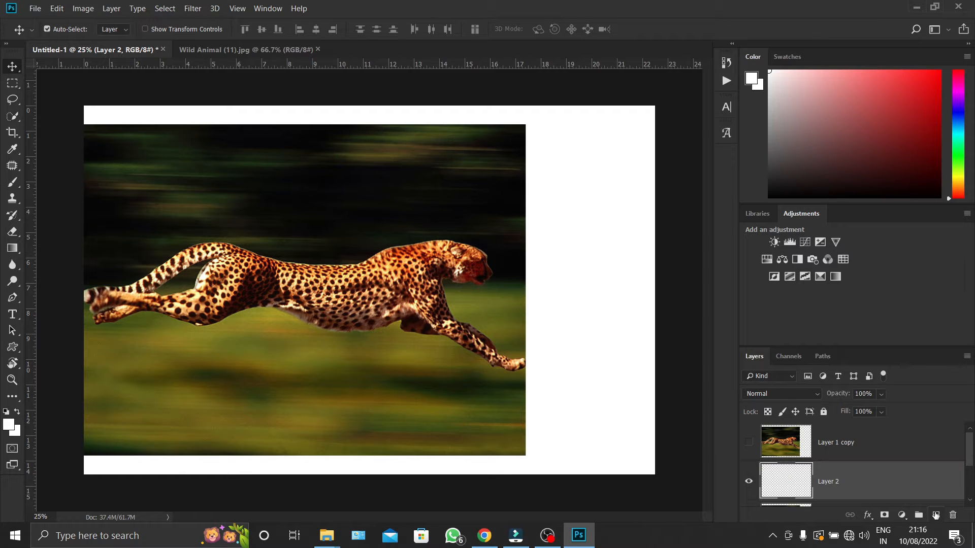
click(9, 86)
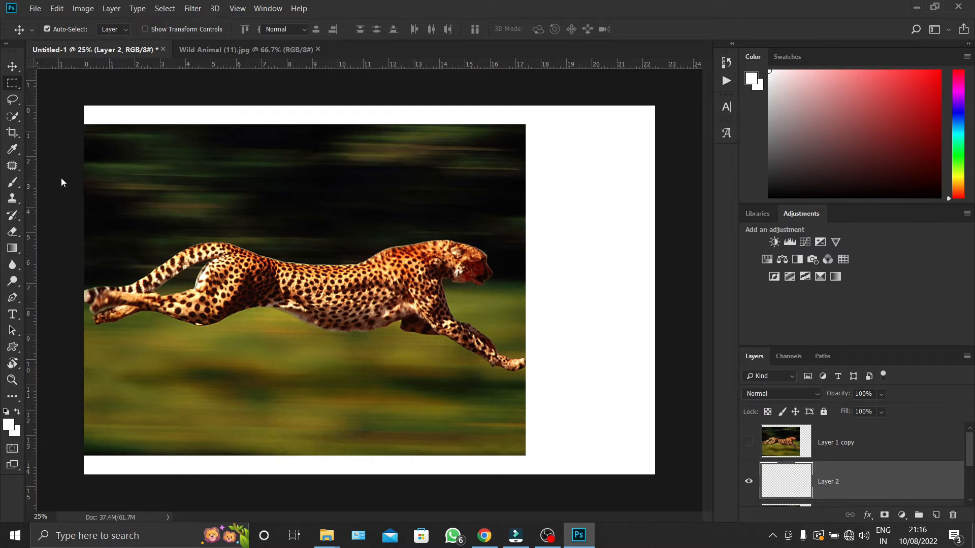
drag(84, 188, 341, 449)
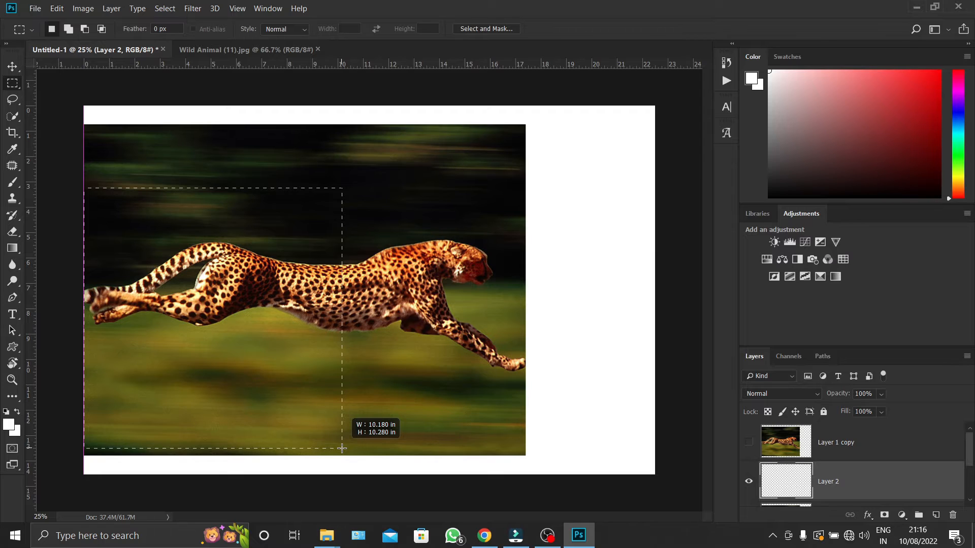
drag(342, 448, 342, 448)
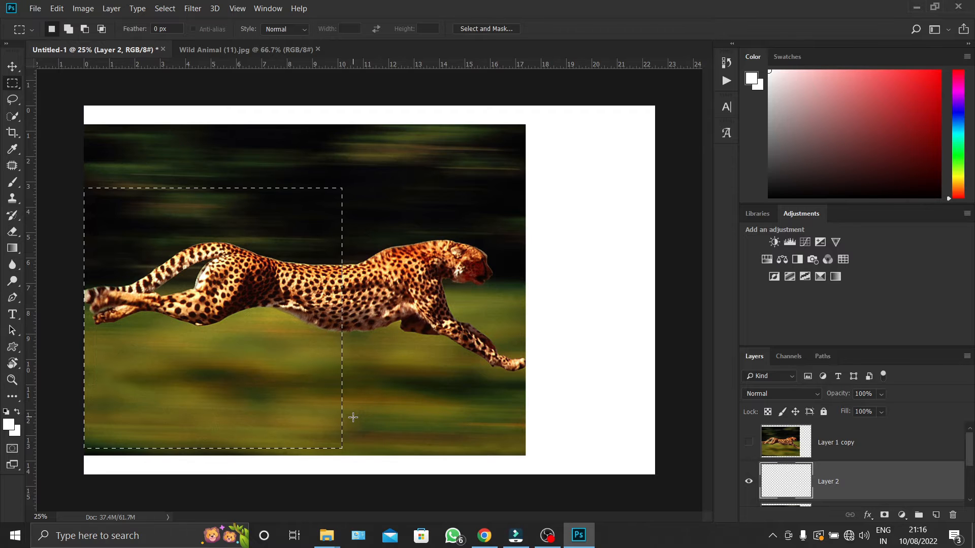
Stroke the rectangular selection on the empty layer with a 30 px white line, located inside, at 100% opacity
click(55, 10)
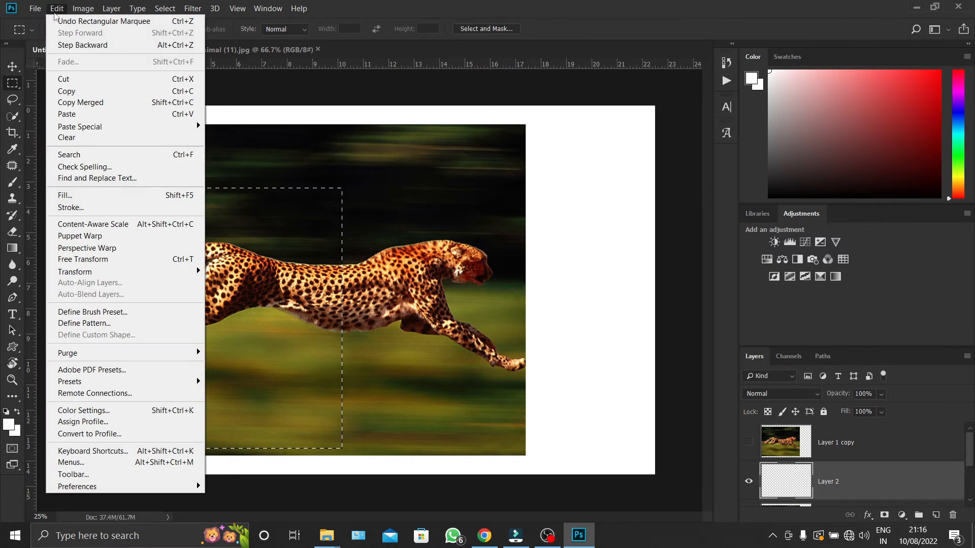
click(101, 207)
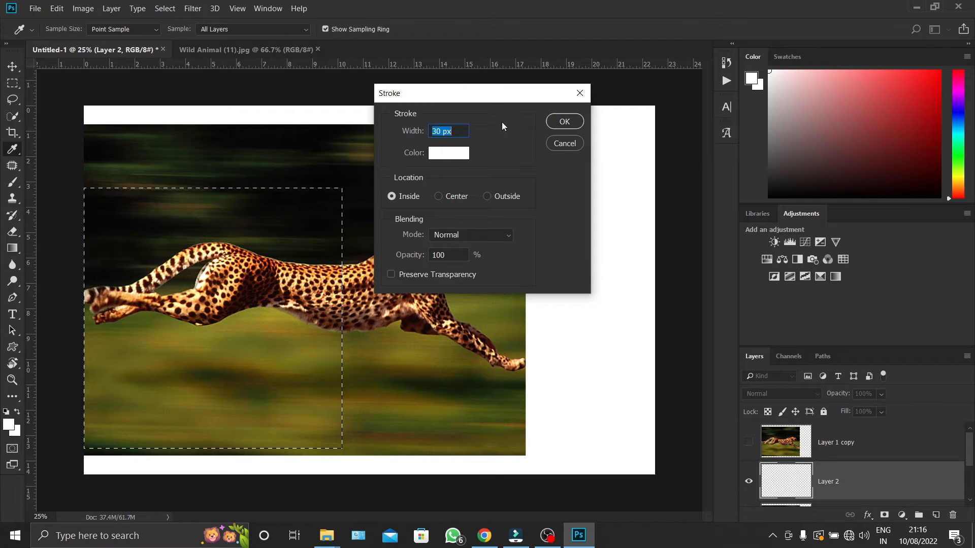
click(565, 123)
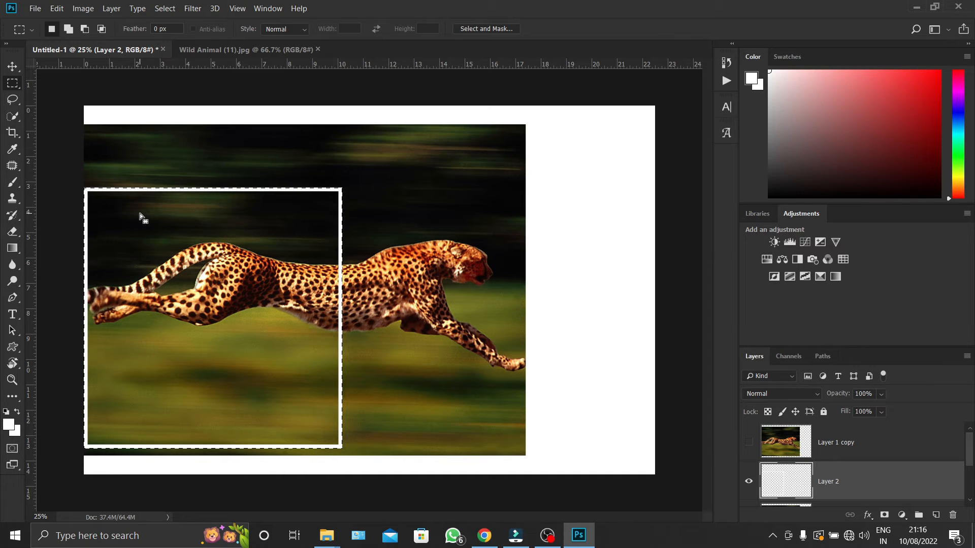
Transform the white frame on Layer 2 in perspective, shortening its right side symmetrically to a vertical skew of about 13.5°
key(ctrl+t)
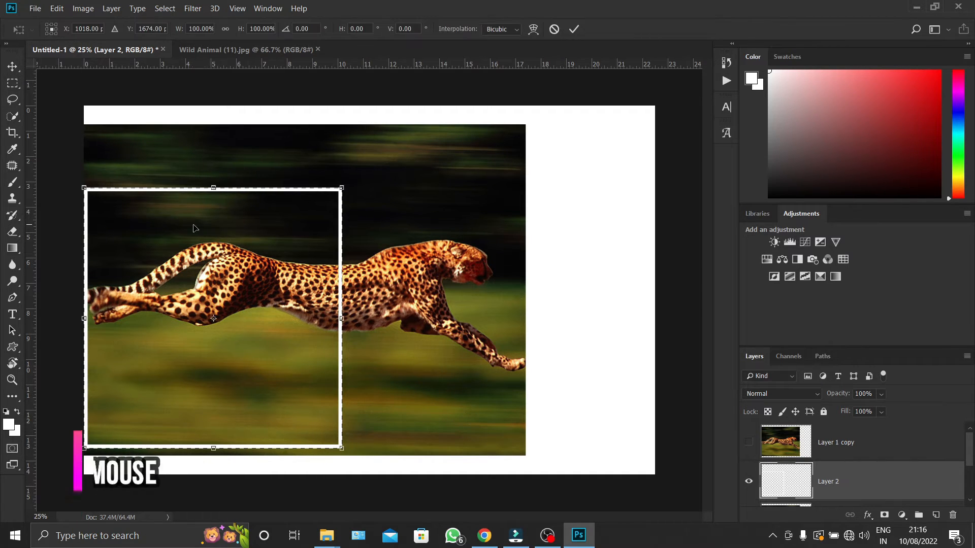
right_click(213, 229)
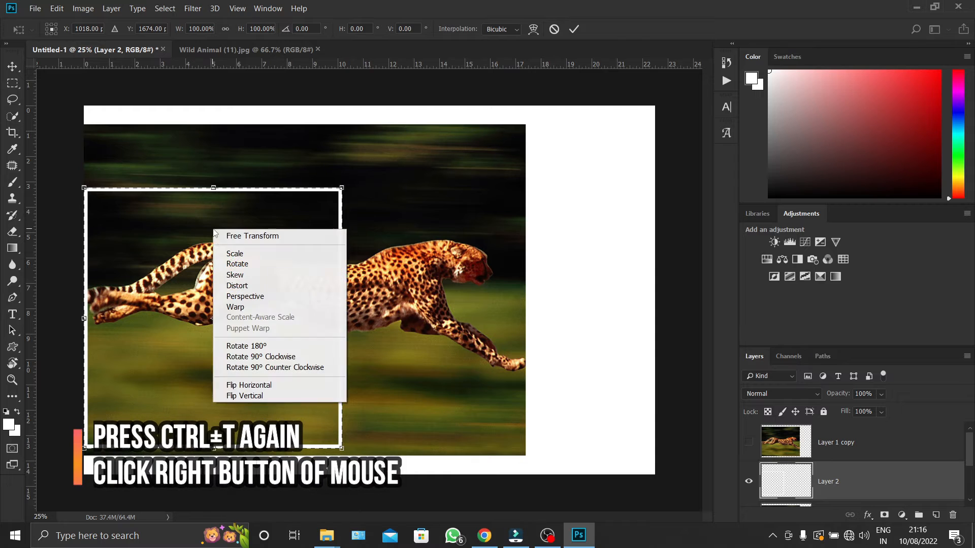
click(245, 296)
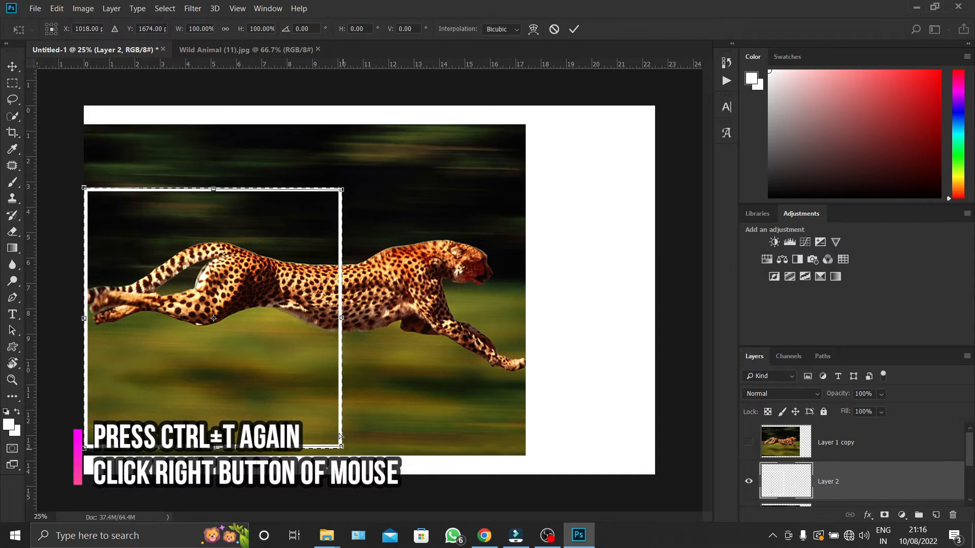
drag(343, 451, 341, 386)
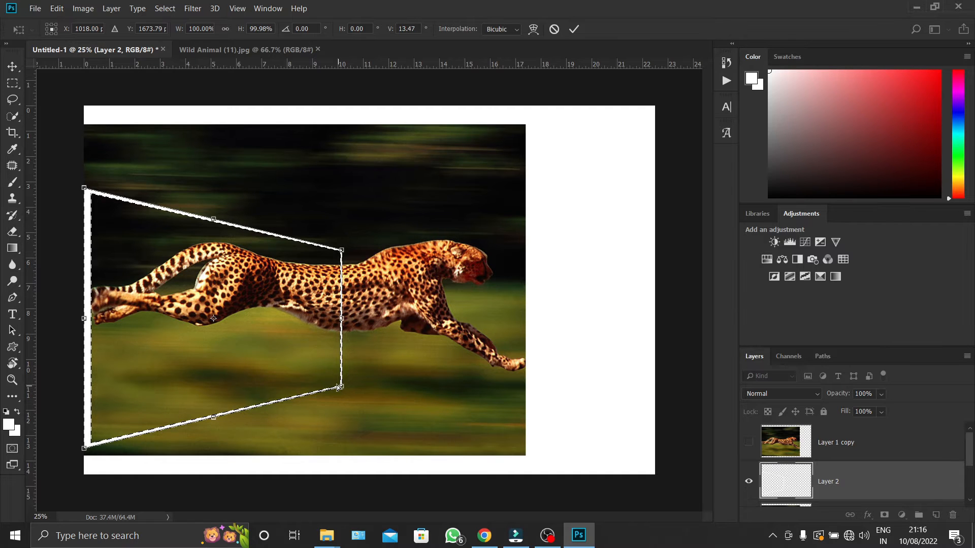
Scale the perspective frame to about 99.2% width and 111% height, extending it upward, and commit the transform
right_click(301, 335)
click(320, 343)
drag(343, 317, 323, 313)
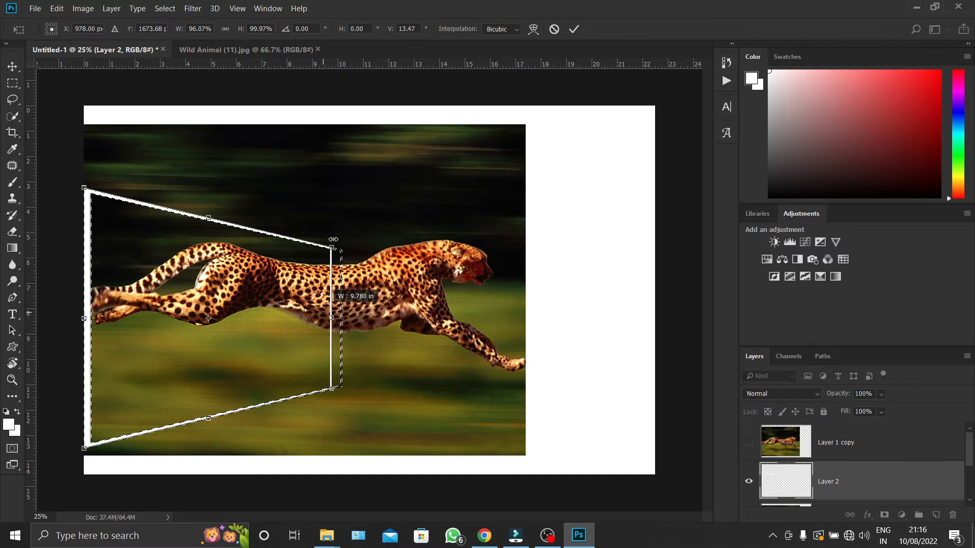
drag(333, 239, 348, 221)
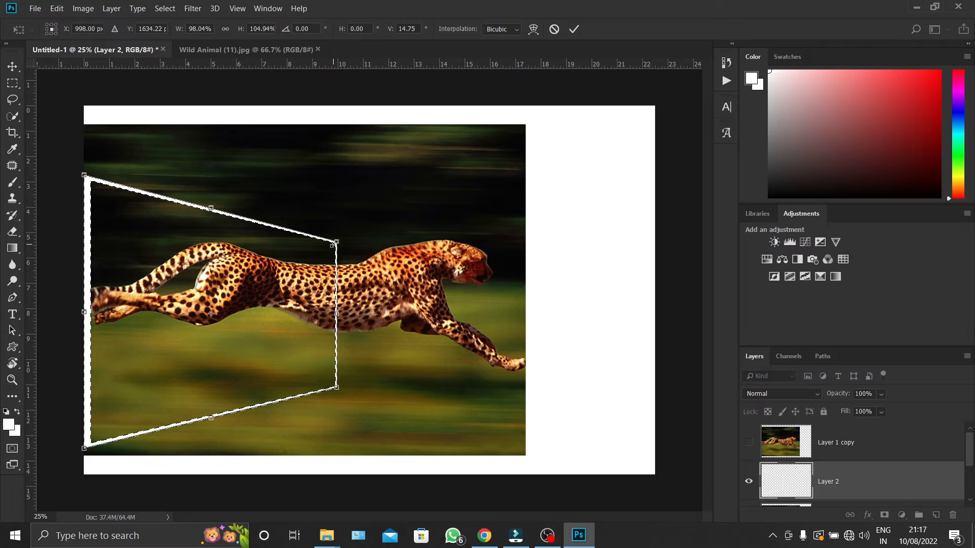
drag(333, 243, 340, 234)
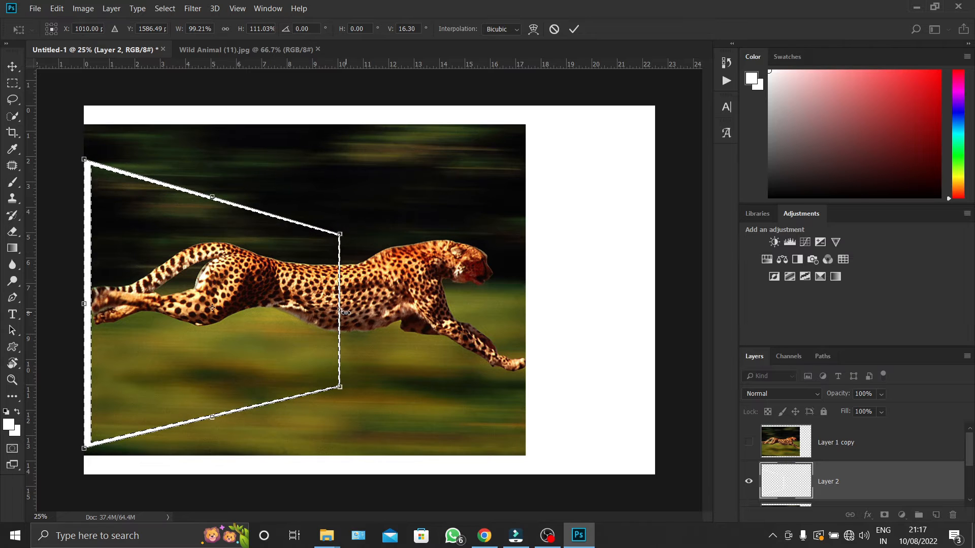
click(580, 29)
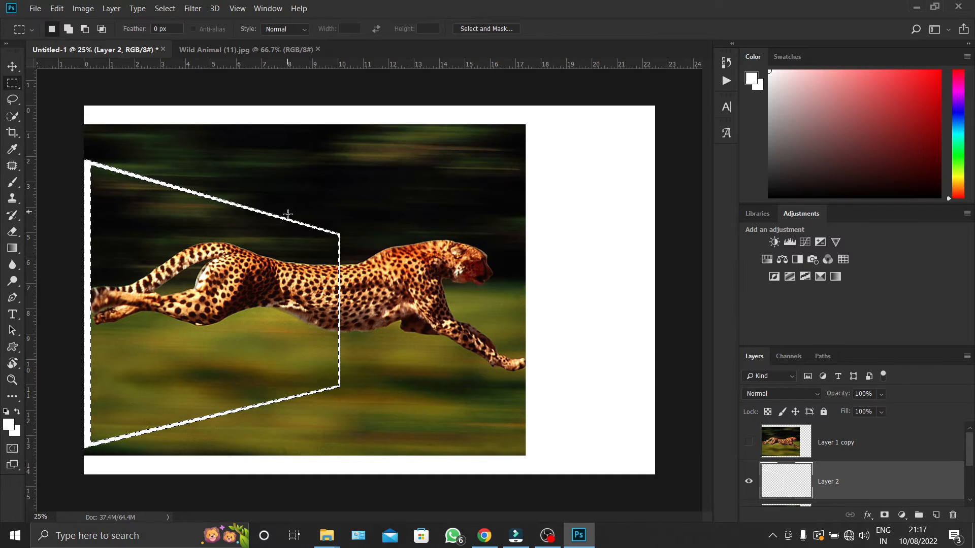
Invert the frame selection, enter Quick Mask mode and reset the foreground and background colors to default
key(v)
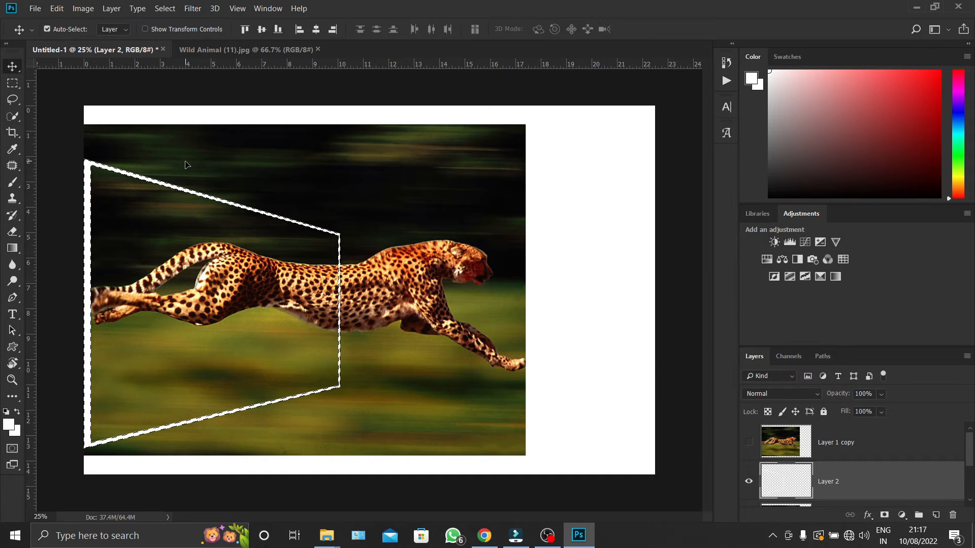
key(shift+ctrl+i)
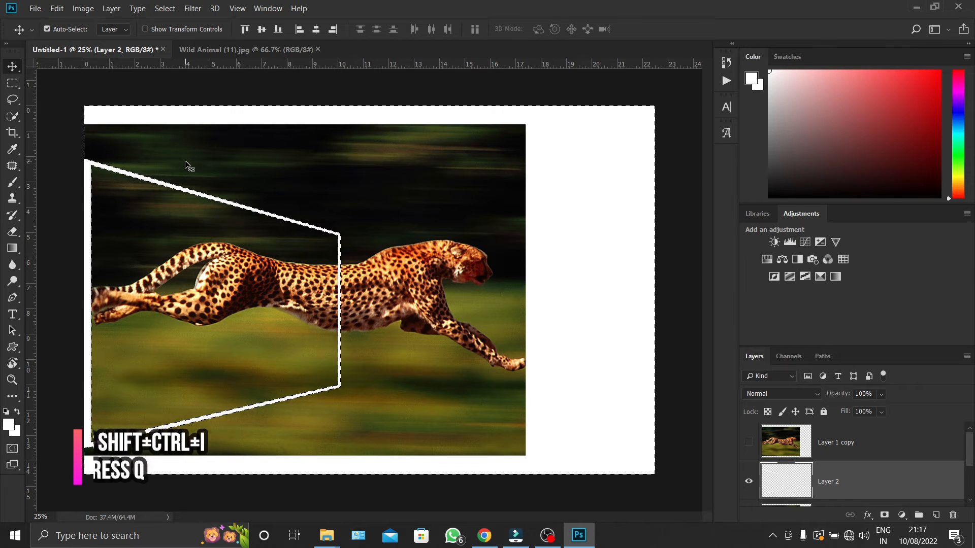
key(q)
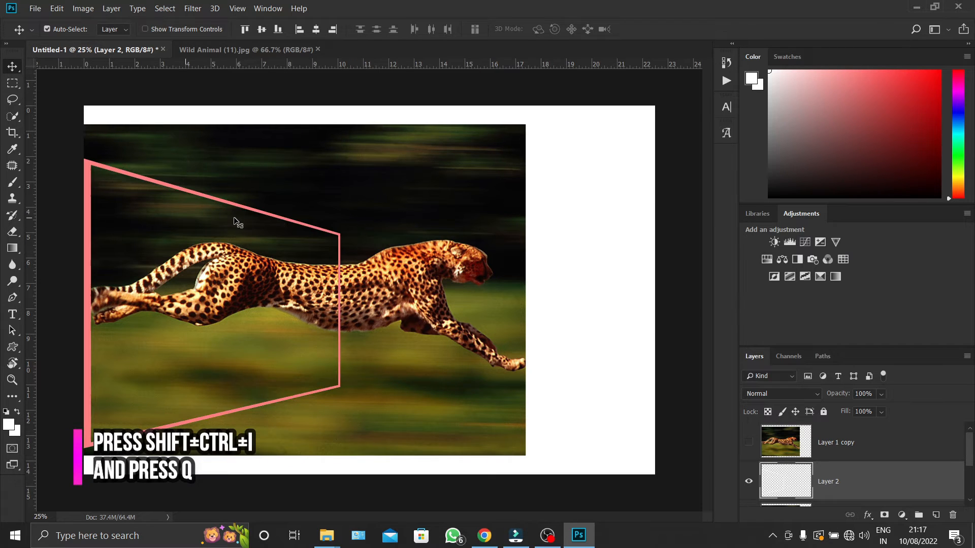
key(q)
key(d)
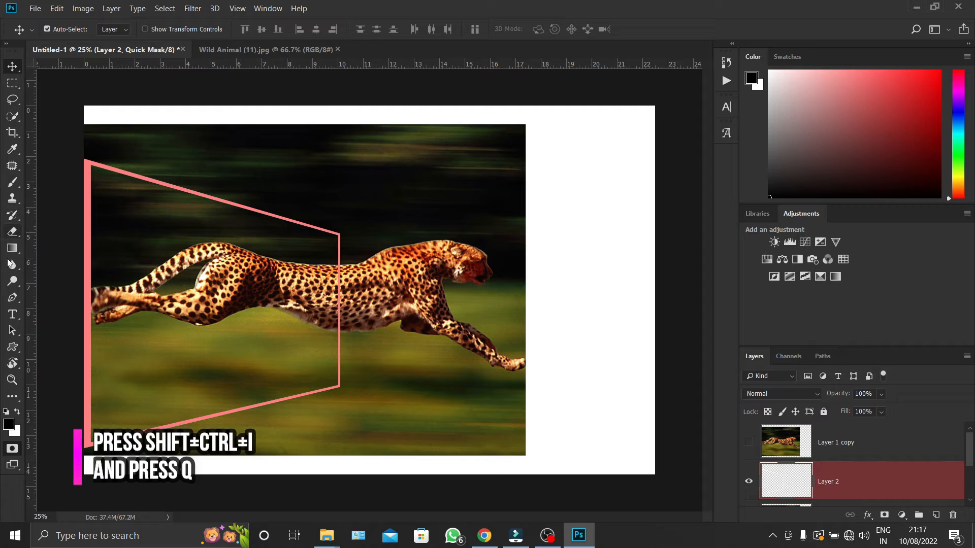
Fill the Quick Mask area outside the frame with black using the Paint Bucket tool
click(10, 234)
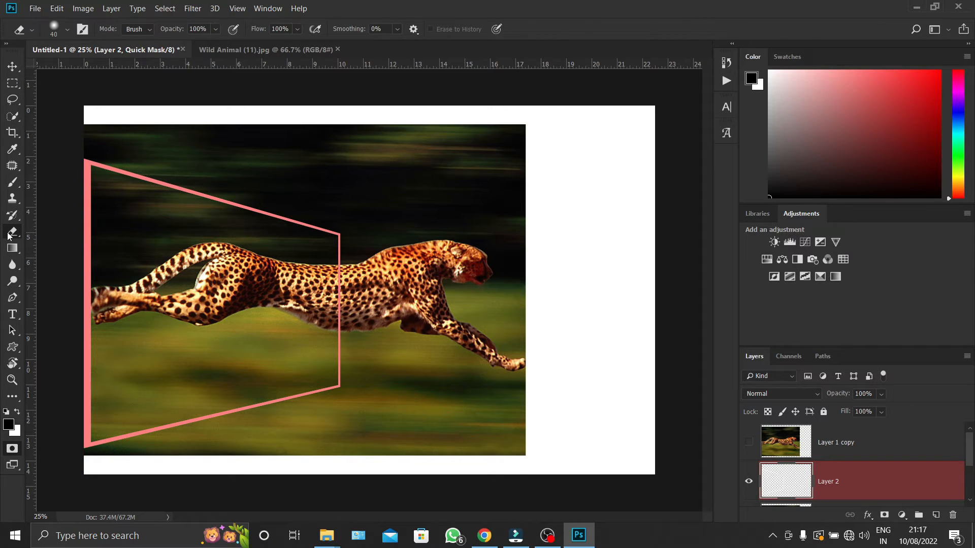
right_click(8, 233)
click(9, 234)
click(13, 249)
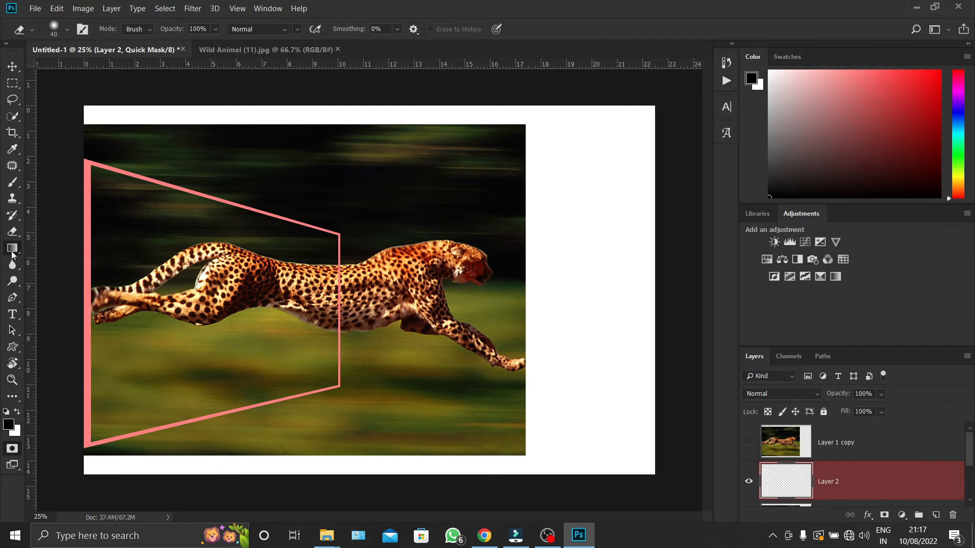
click(74, 261)
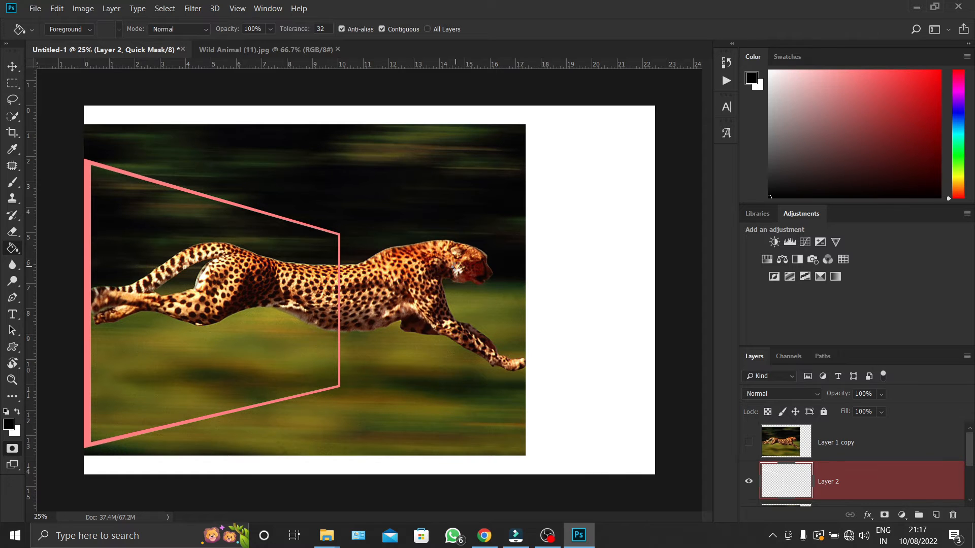
click(460, 272)
click(12, 66)
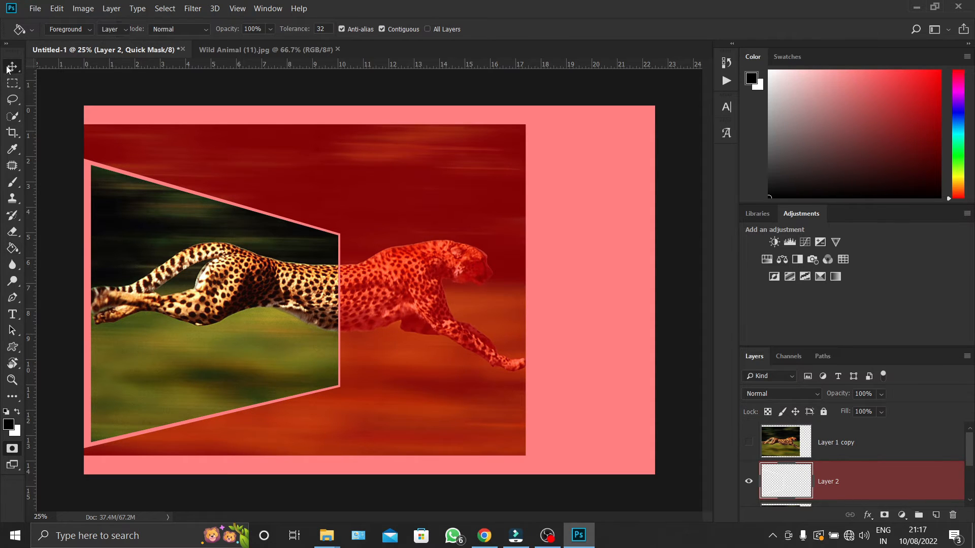
Try to add a layer mask to Layer 1 while in Quick Mask mode and apply it
scroll(904, 455, down, 1)
click(869, 476)
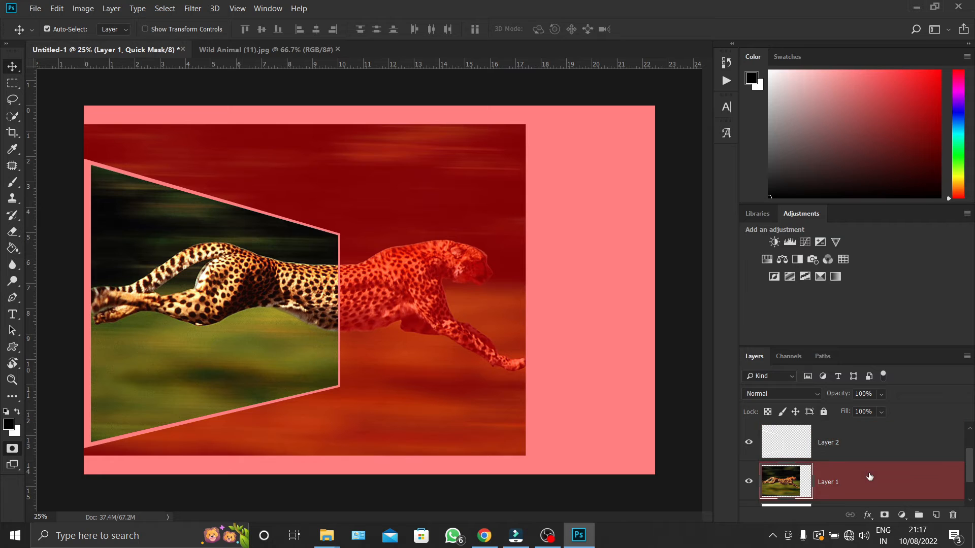
click(885, 517)
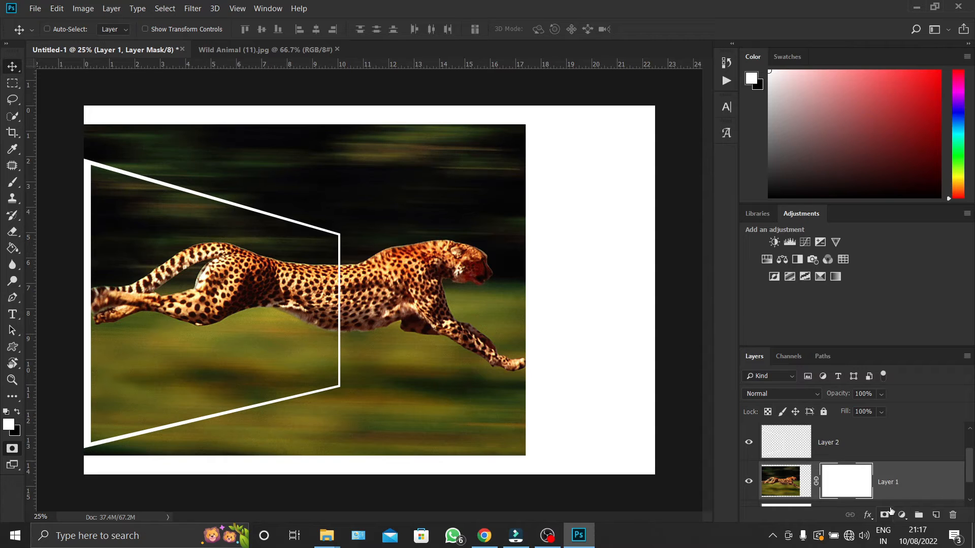
right_click(845, 483)
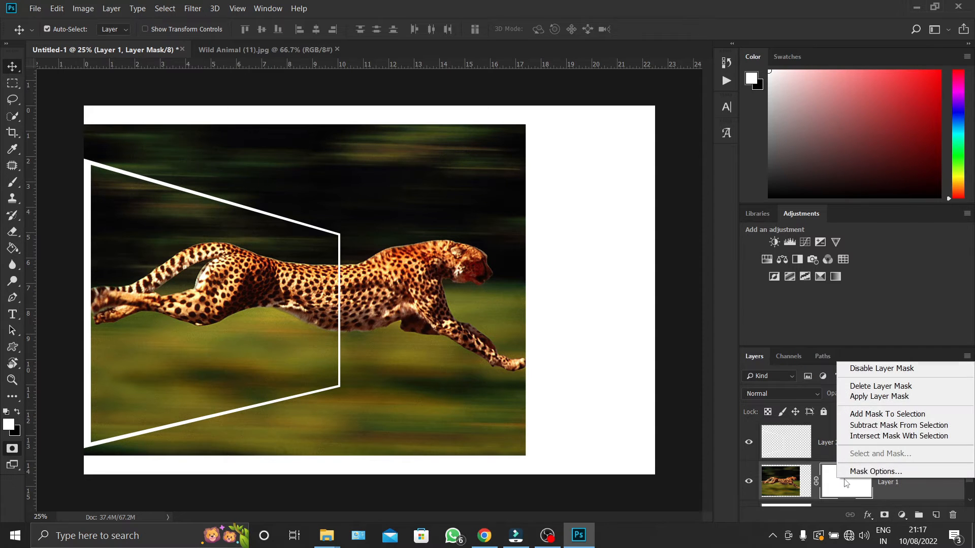
click(868, 396)
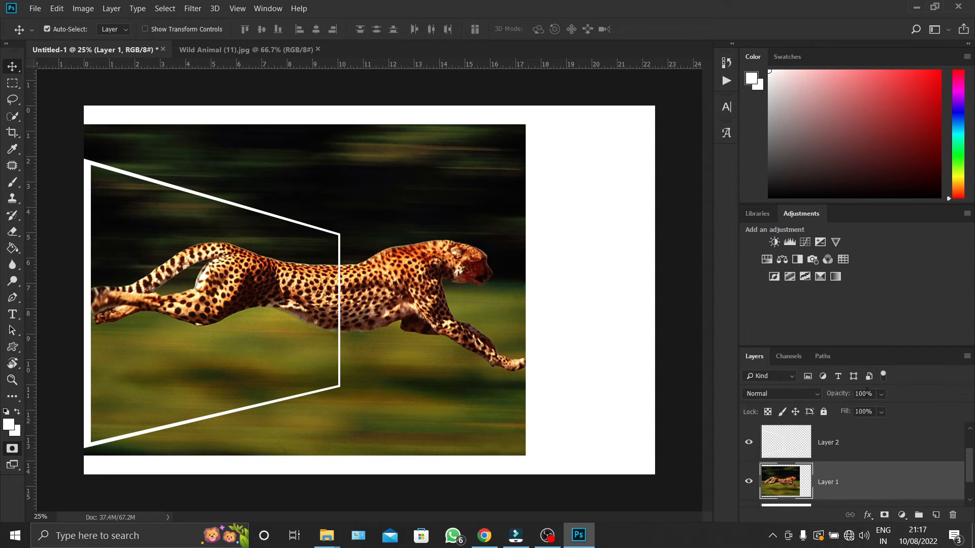
click(843, 448)
key(q)
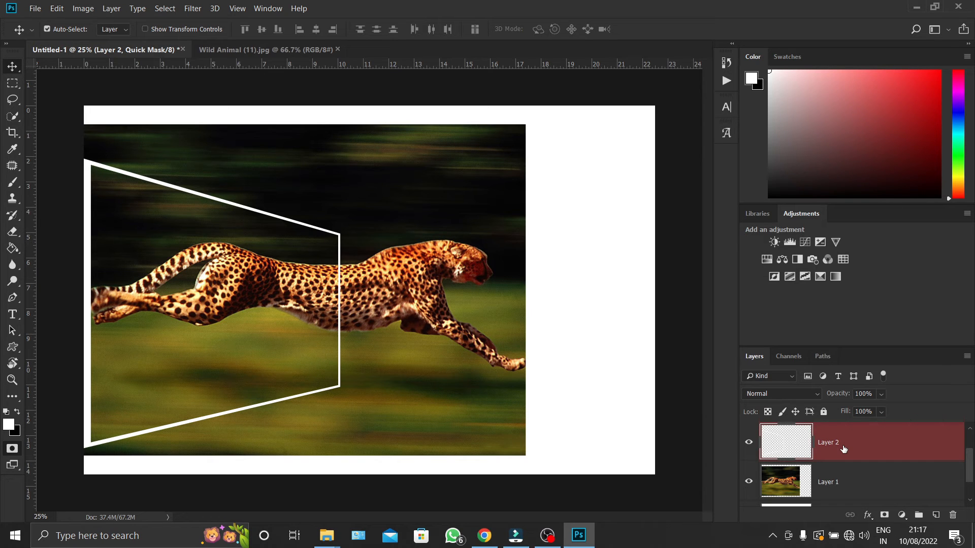
Undo the applied layer mask and its addition on Layer 1, going back to the filled Quick Mask
key(ctrl+alt+z)
key(ctrl+alt+z)
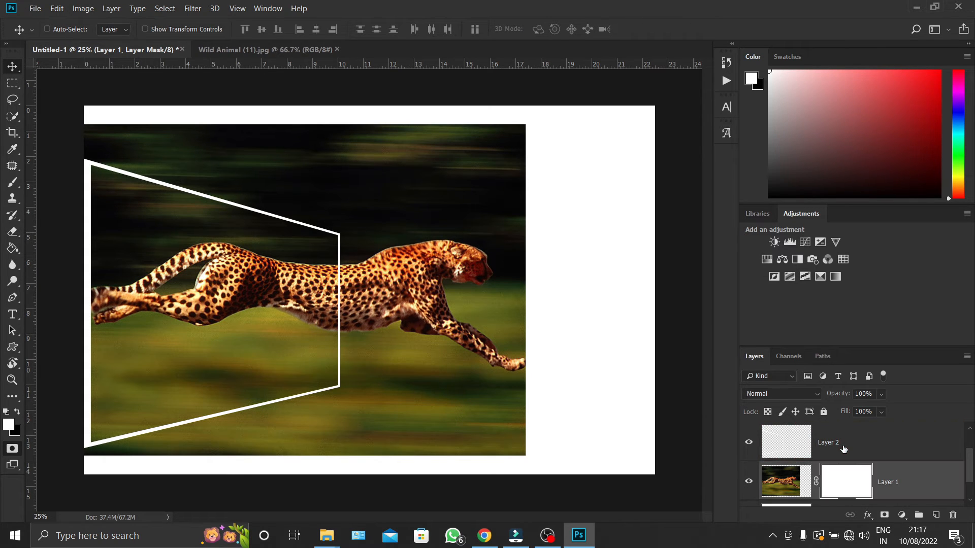
right_click(839, 482)
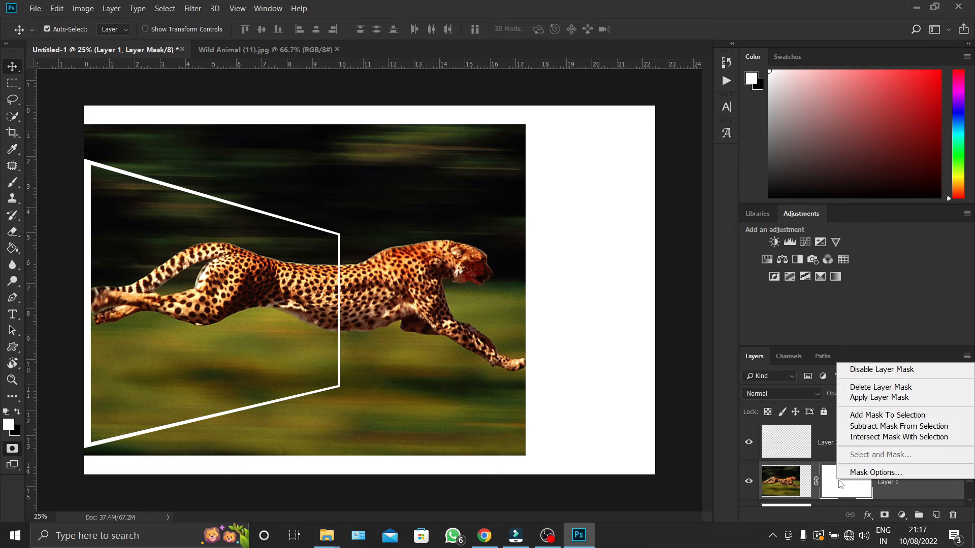
click(741, 328)
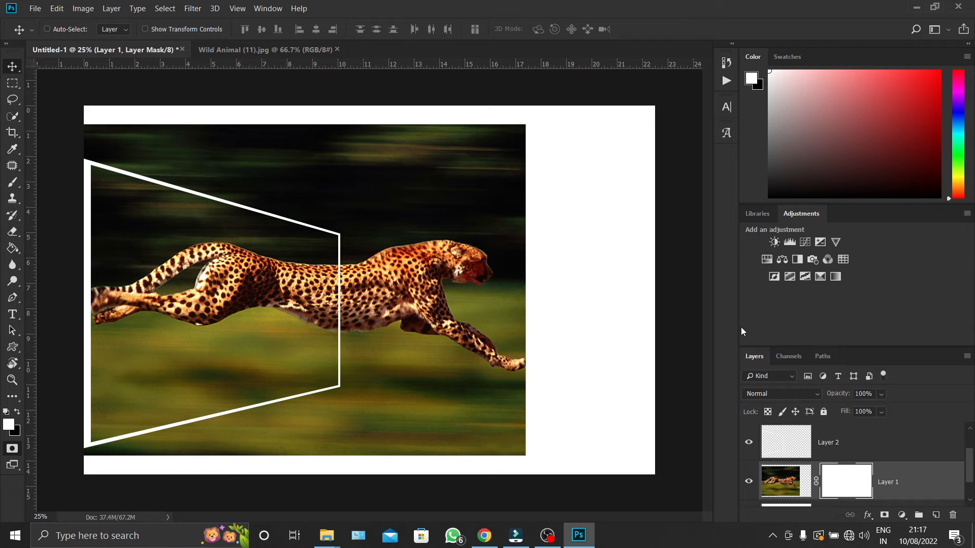
key(ctrl+alt+z)
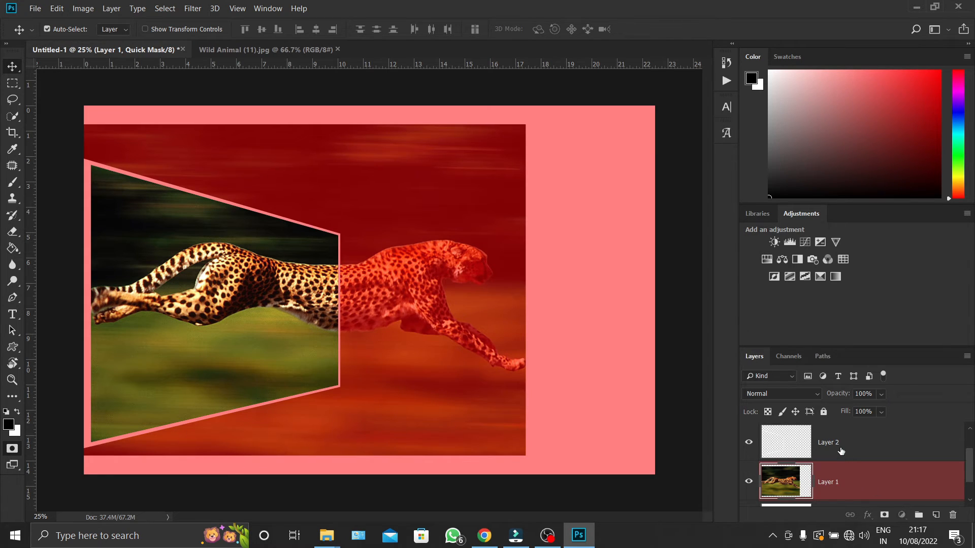
Exit Quick Mask mode and add a layer mask to Layer 1 from the selection of the frame's interior
click(840, 451)
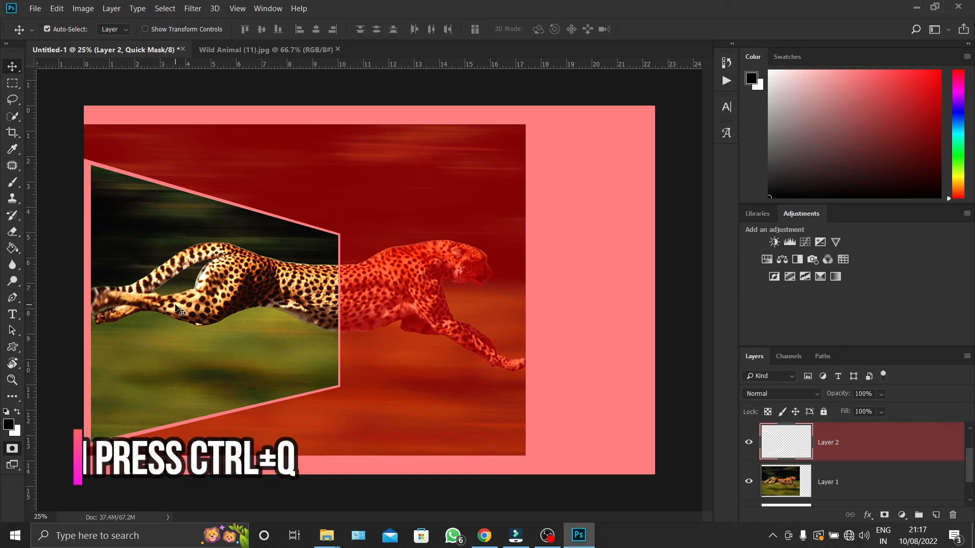
key(q)
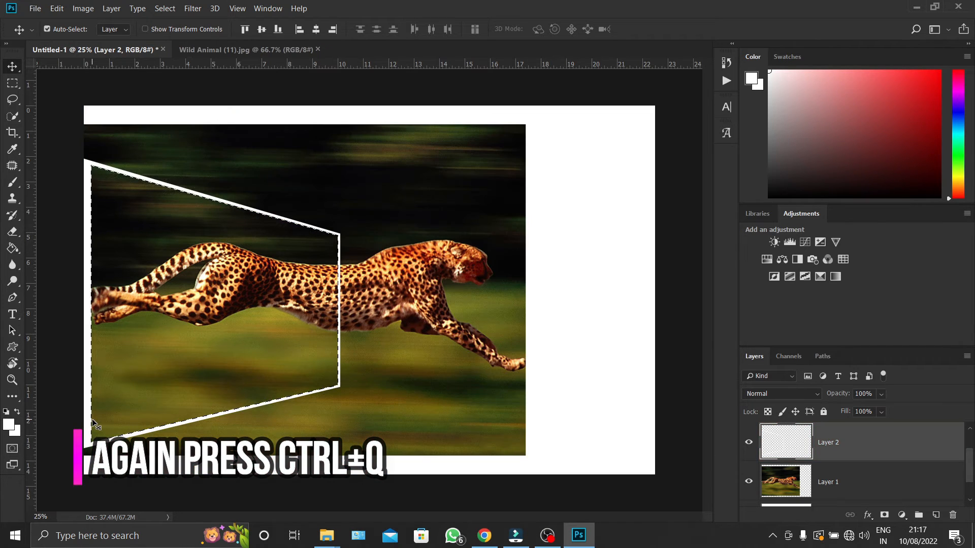
click(866, 487)
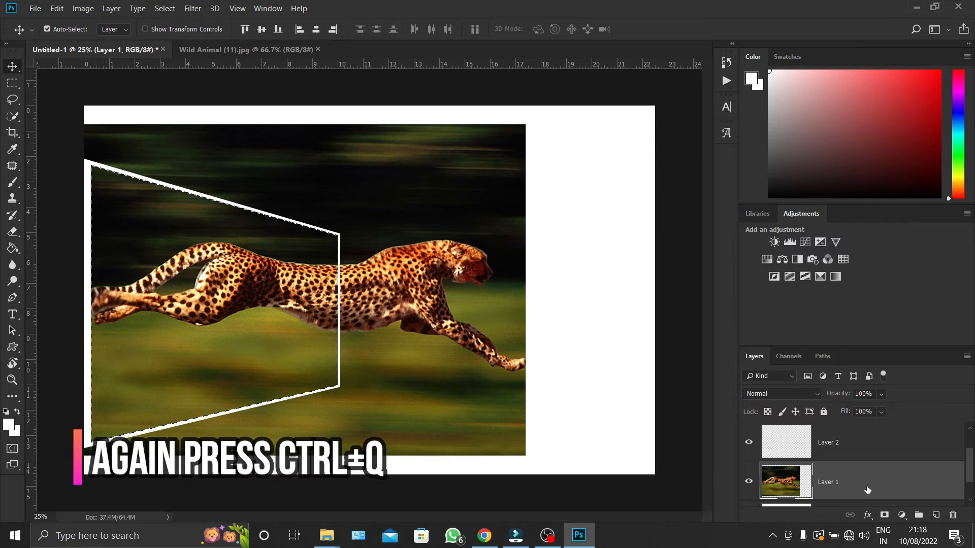
click(885, 515)
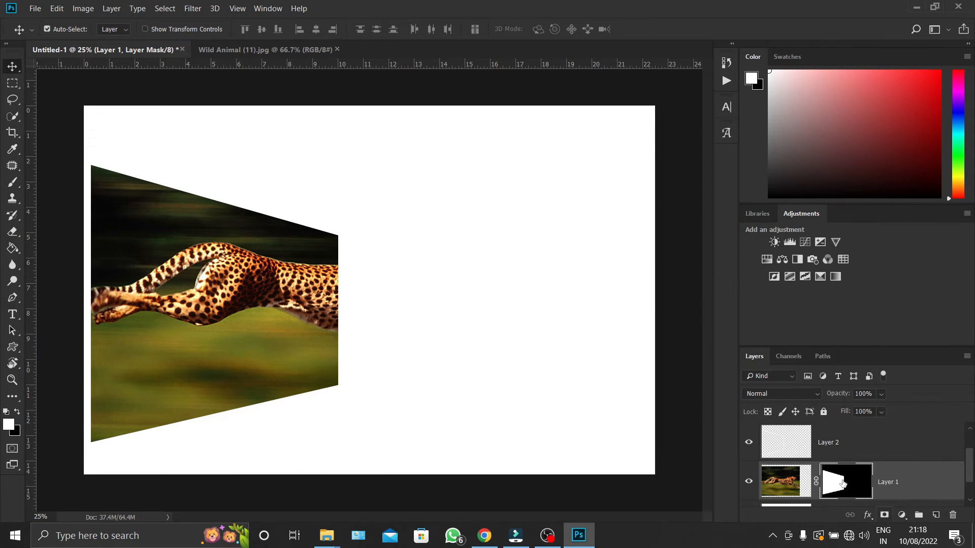
Unlock the Background layer and fill it with black (000000) using the Paint Bucket tool
scroll(881, 468, down, 1)
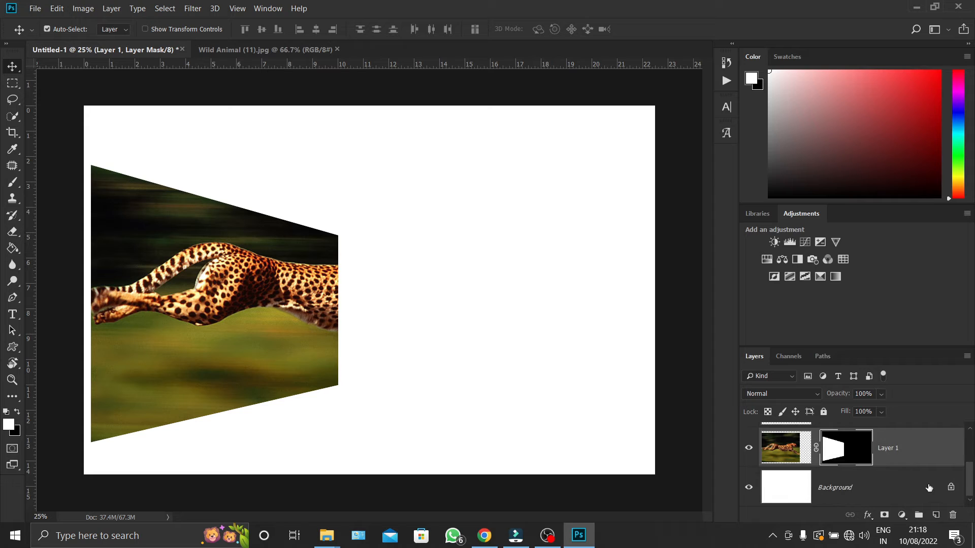
click(947, 488)
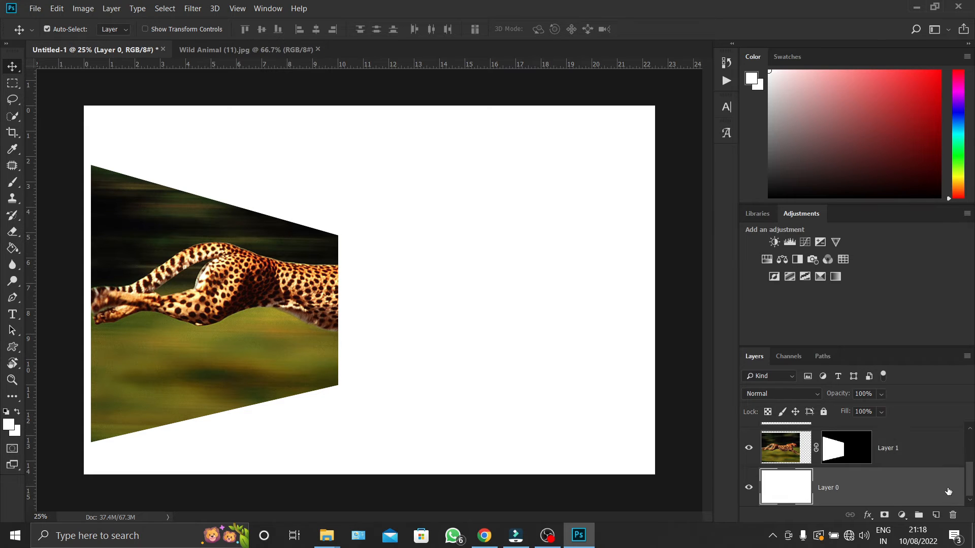
click(5, 413)
click(13, 249)
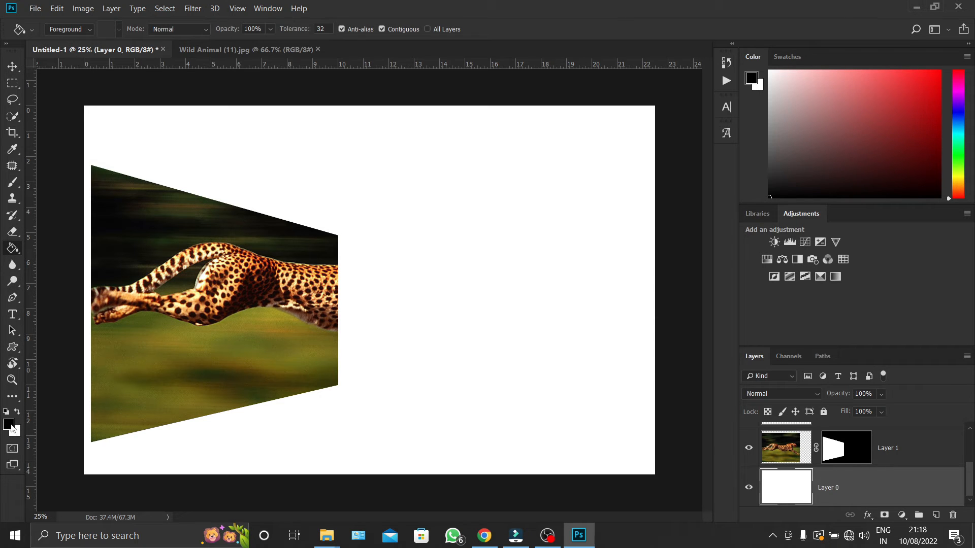
click(11, 428)
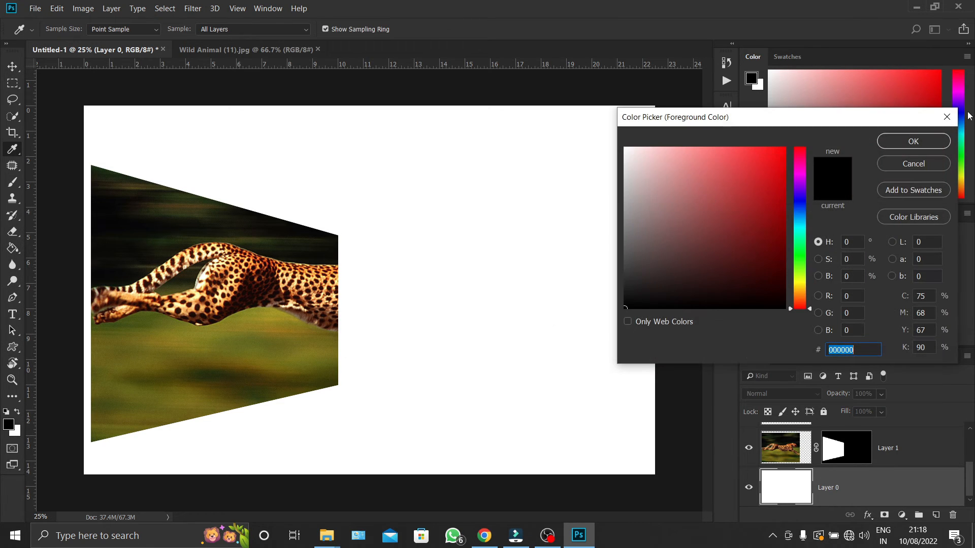
click(912, 142)
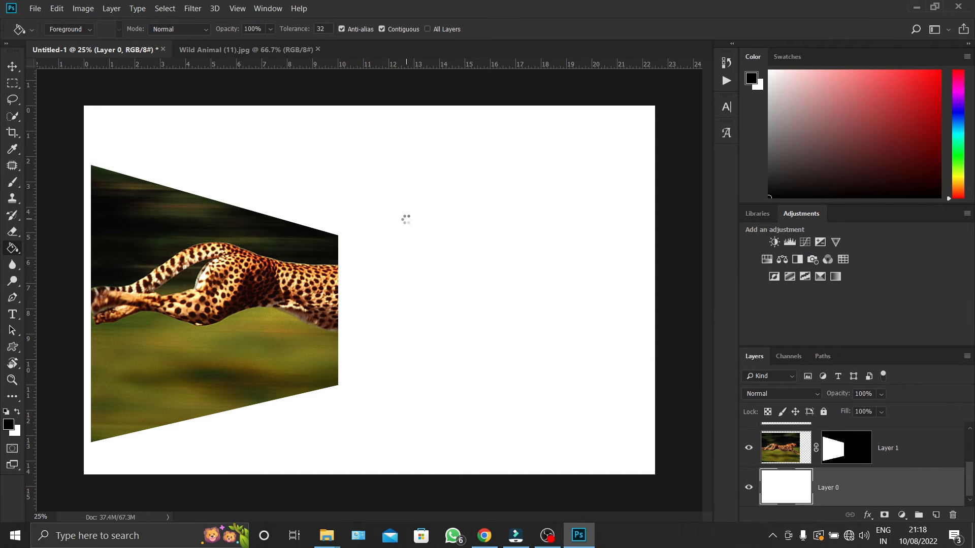
click(409, 222)
click(13, 66)
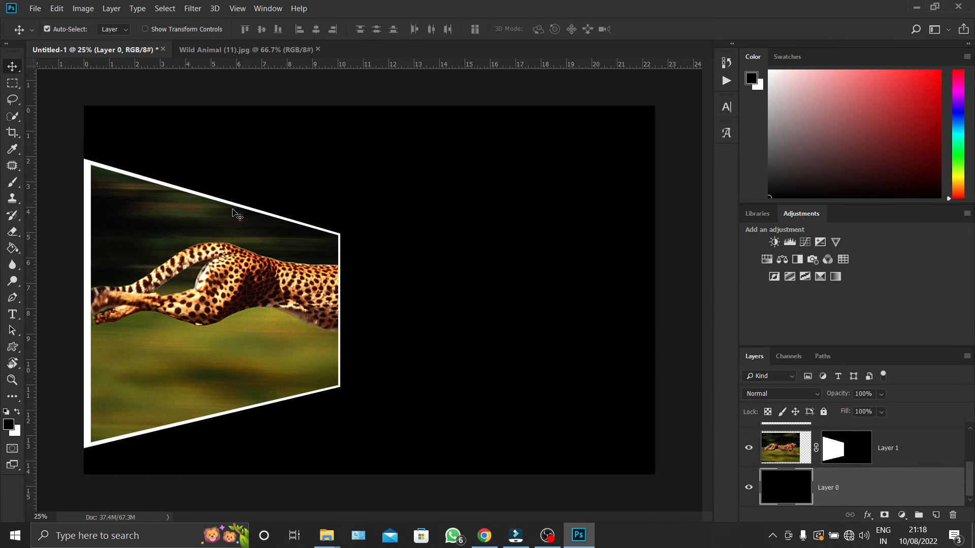
Make the hidden Layer 1 copy visible and select it as the active layer
scroll(903, 475, up, 3)
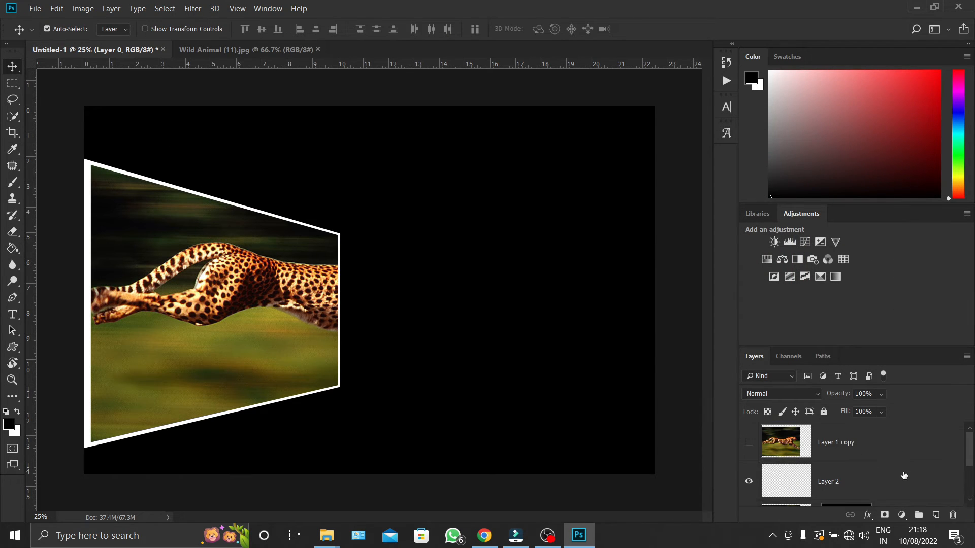
click(749, 443)
click(801, 441)
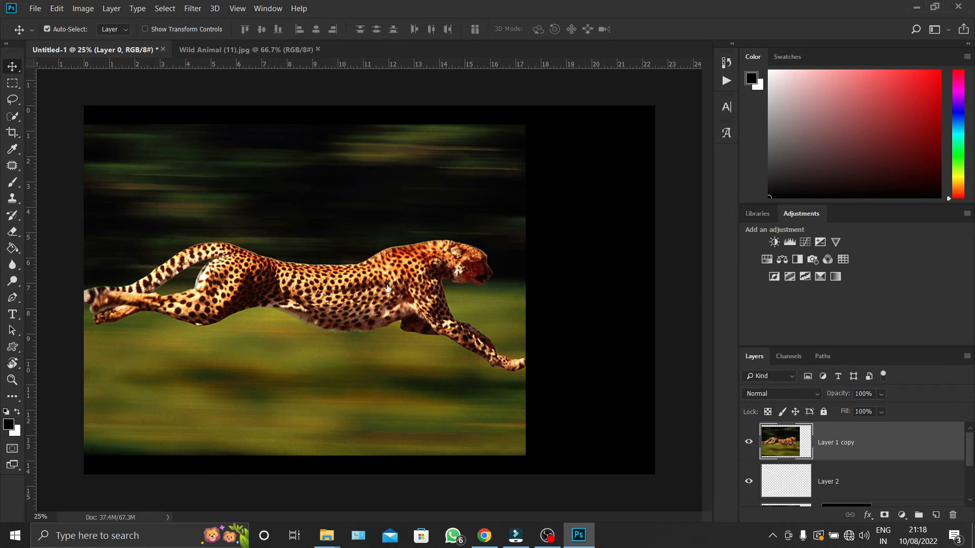
Start a Quick Selection on Layer 1 copy covering the cheetah's upper back, shoulders and head
click(16, 118)
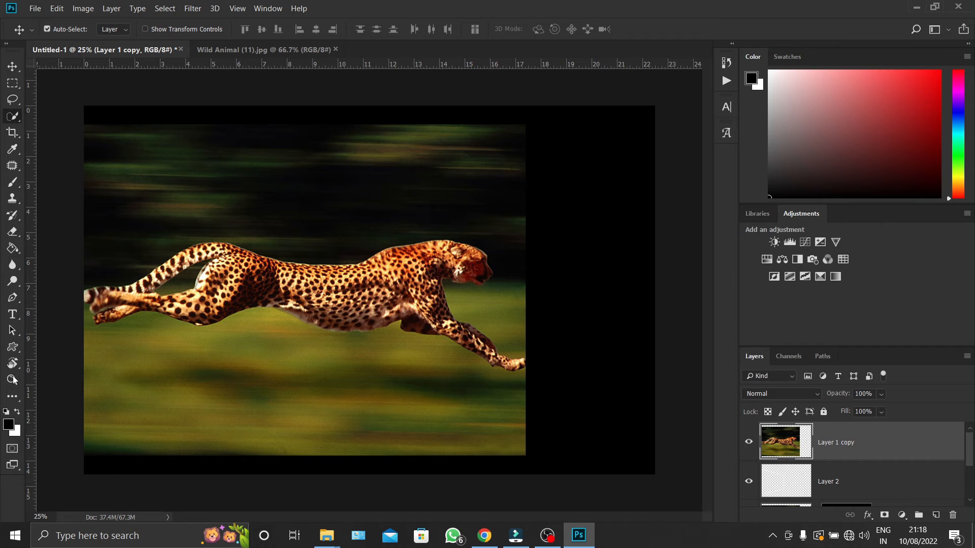
key(z)
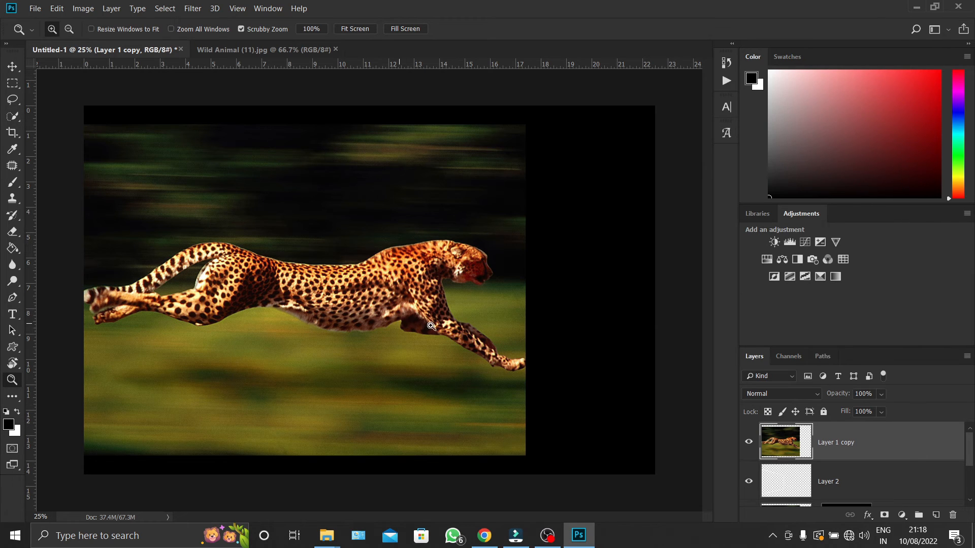
drag(327, 311, 356, 278)
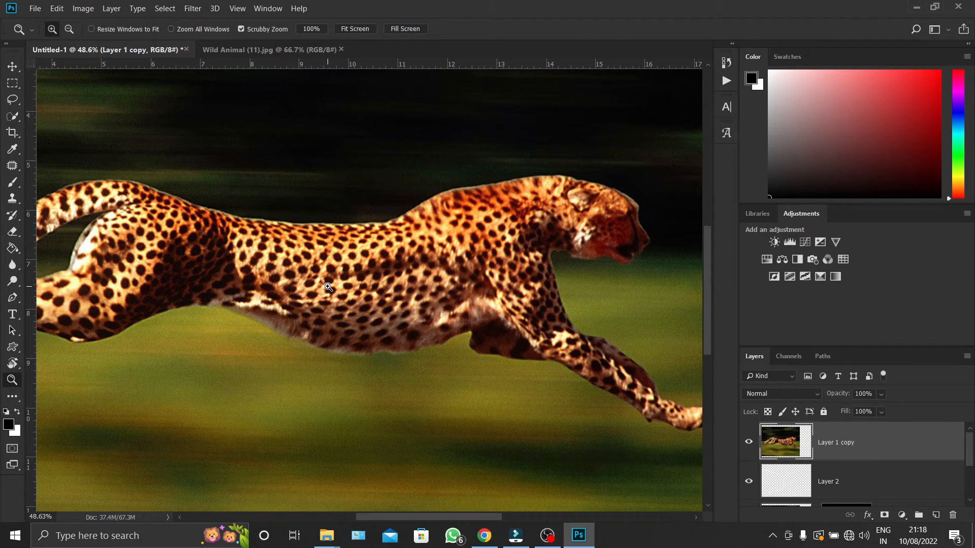
key(w)
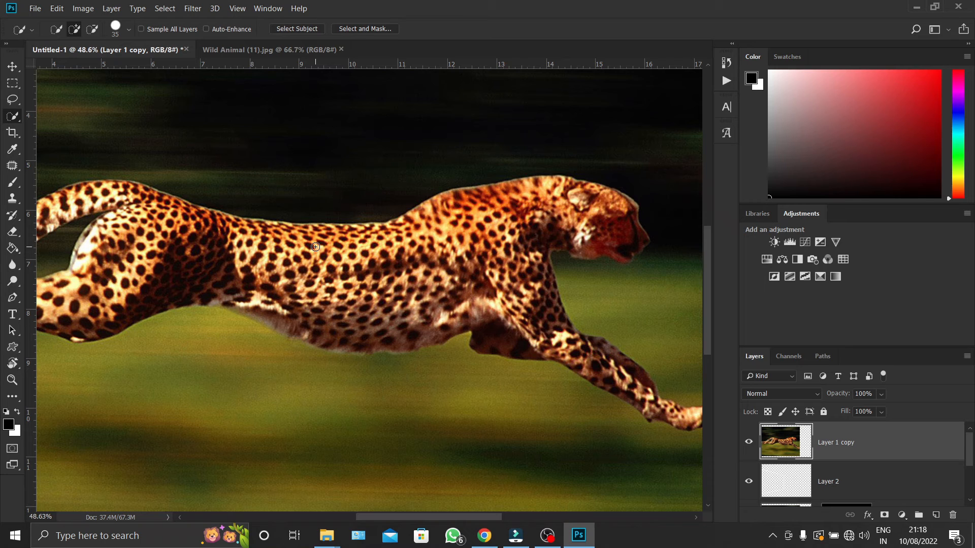
mouse_move(315, 246)
mouse_down()
mouse_move(442, 240)
mouse_move(473, 229)
mouse_up()
mouse_move(473, 229)
mouse_down()
mouse_move(635, 242)
mouse_move(617, 258)
mouse_up()
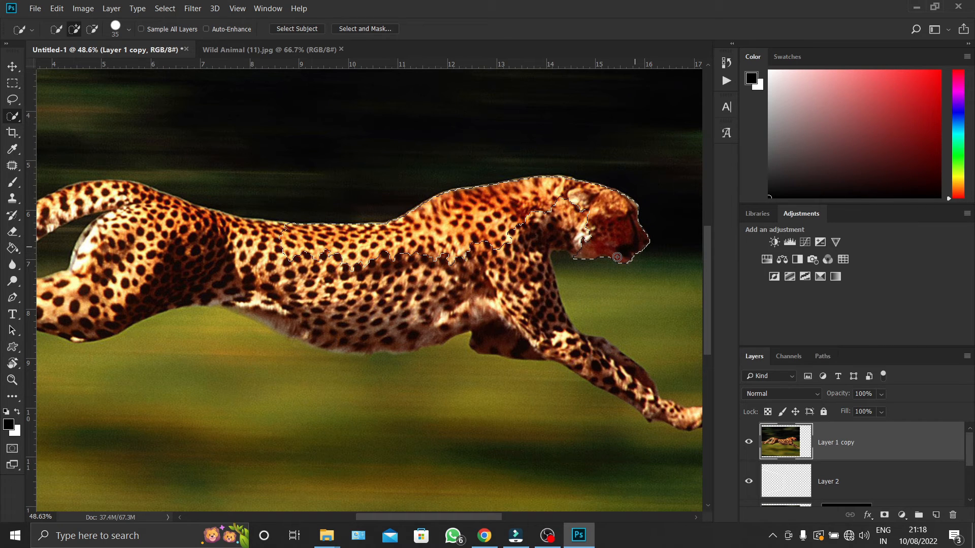
Extend the selection over the cheetah's belly, chest and front leg to the paw, and subtract the excess background beneath the chin
mouse_move(617, 258)
mouse_down()
mouse_move(281, 274)
mouse_move(285, 308)
mouse_up()
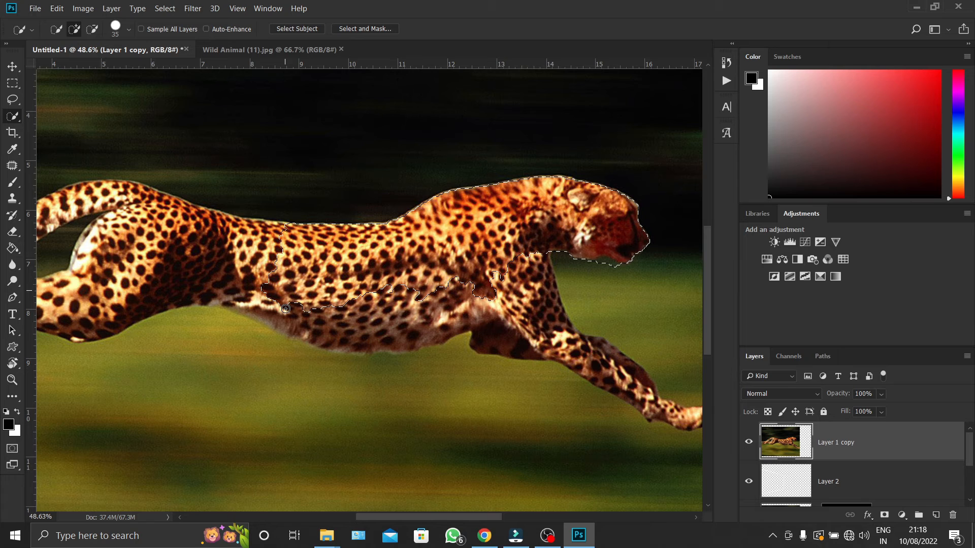
drag(286, 308, 606, 360)
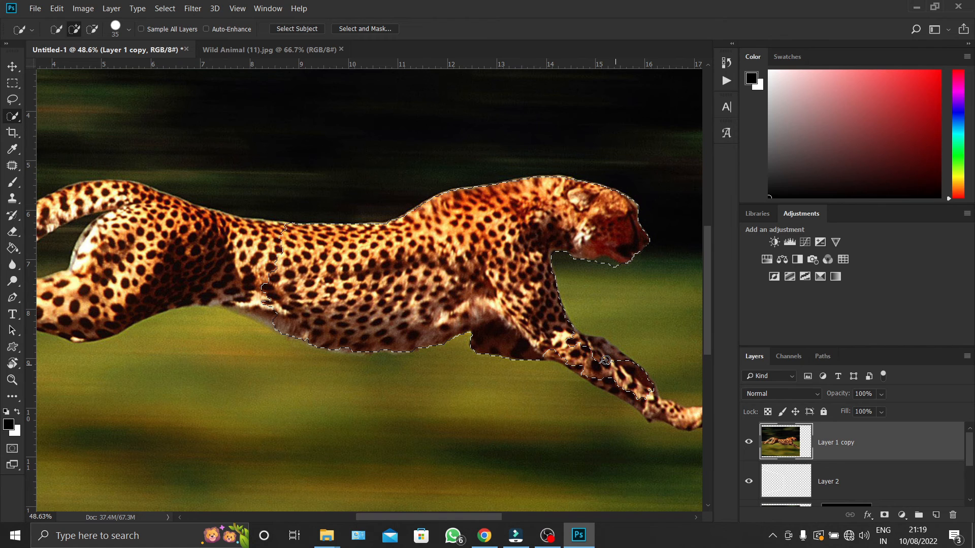
scroll(605, 360, right, 3)
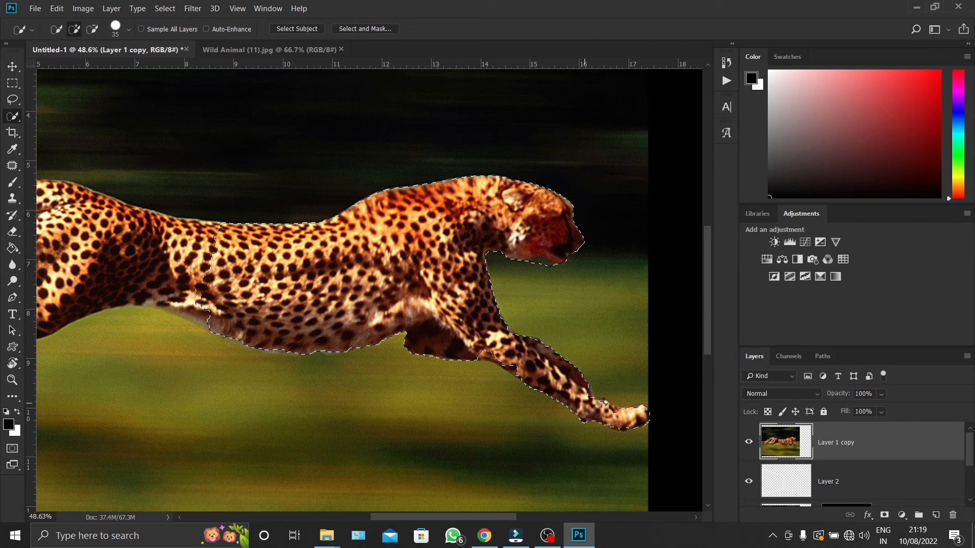
alt+click(549, 266)
alt+click(554, 273)
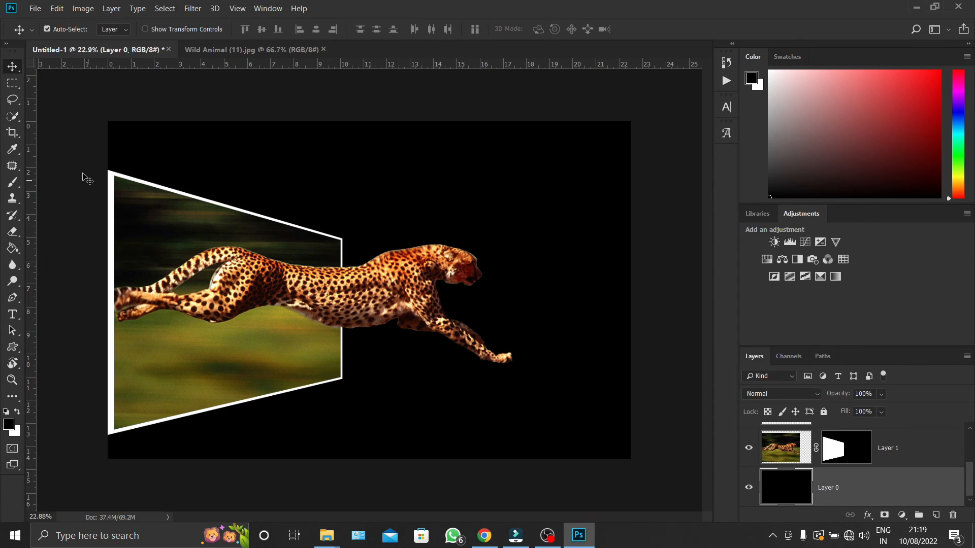
Fill Layer 0 with a horizontal black-to-white gradient using the Gradient tool, darkest on the frame's side
click(10, 252)
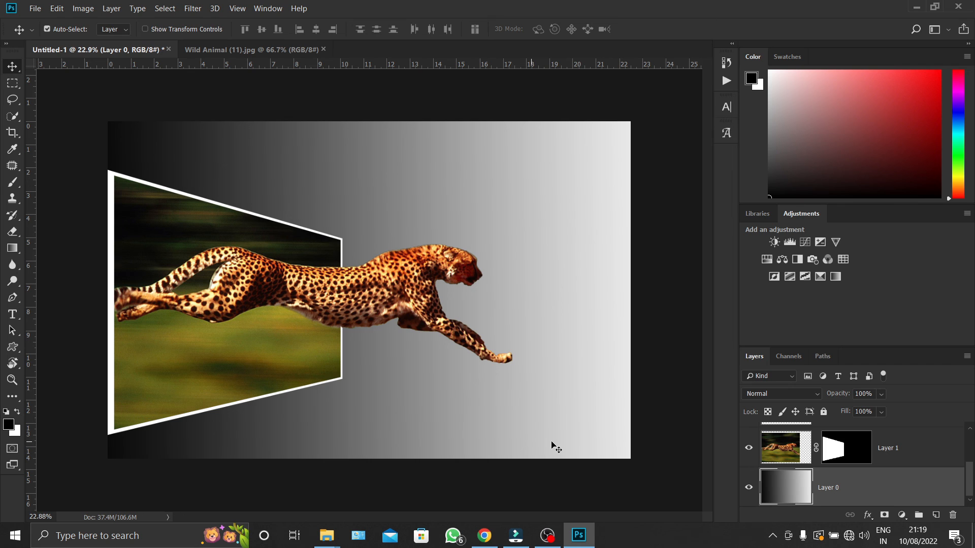
click(547, 536)
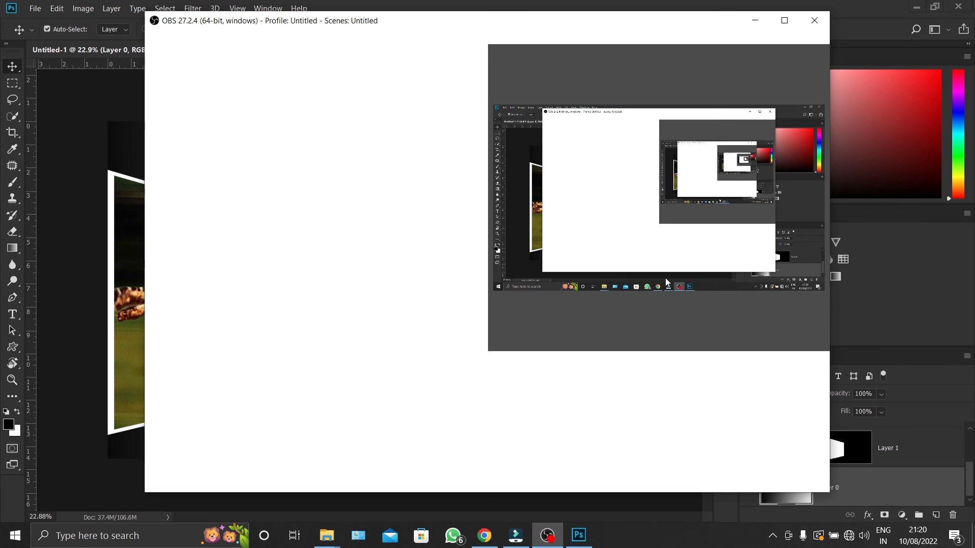